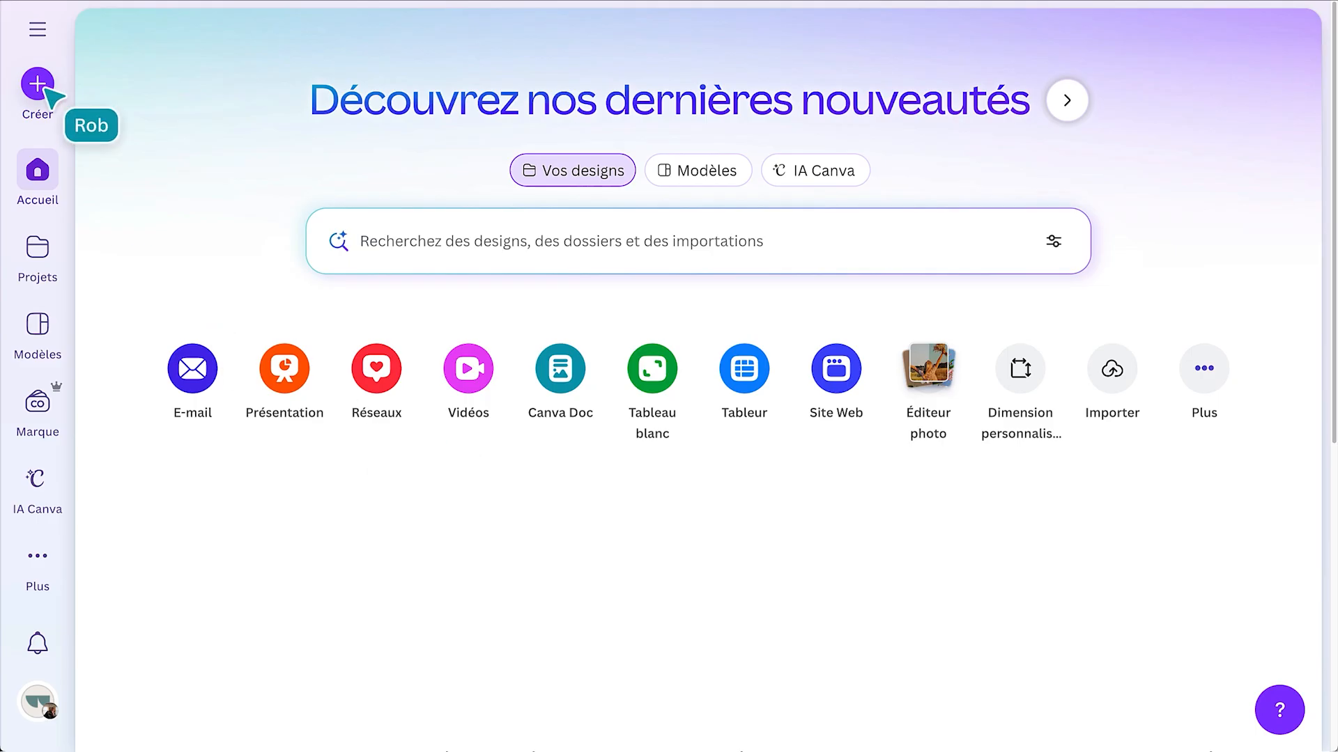
- Create a new spreadsheet from the "Suivi du budget marketing" template
{"action": "left_click", "coordinate": [38, 85]}
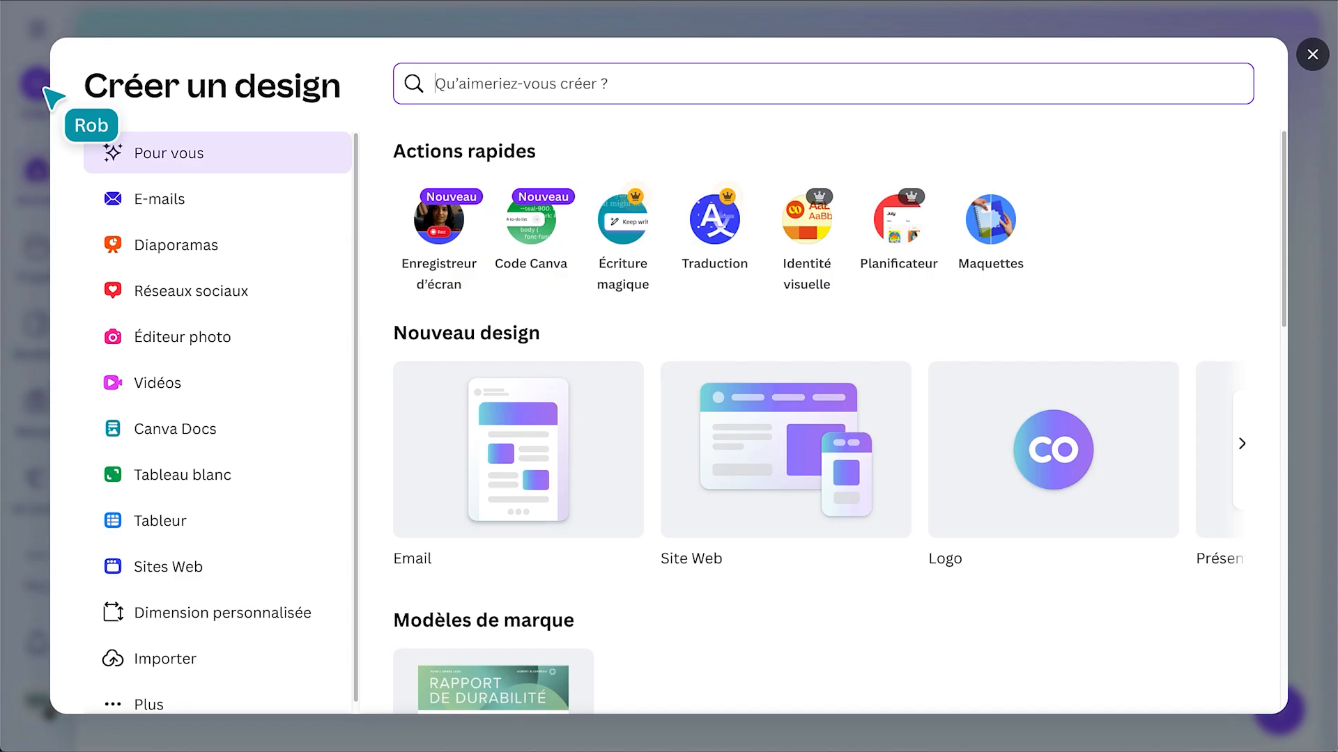
{"action": "left_click", "coordinate": [176, 526]}
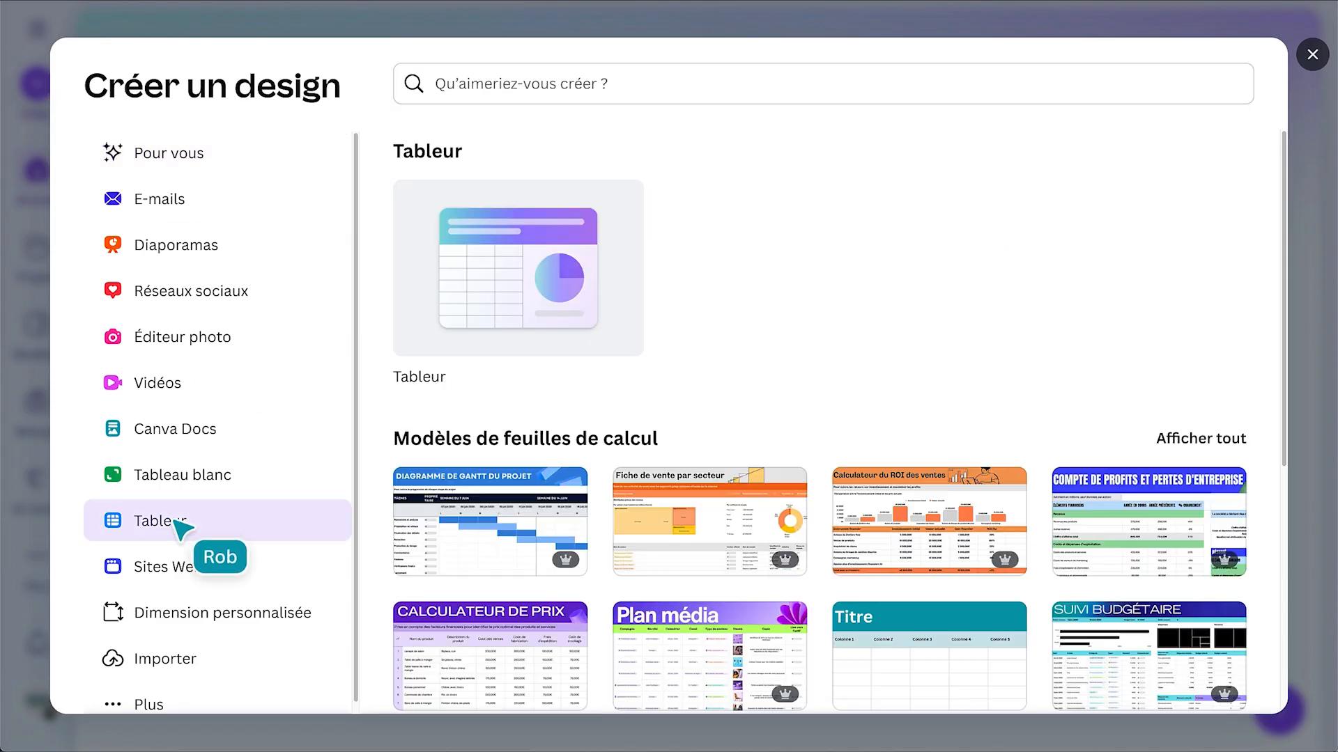
{"action": "left_click", "coordinate": [1195, 446]}
{"action": "scroll", "coordinate": [1080, 376], "scroll_direction": "down", "scroll_amount": 10}
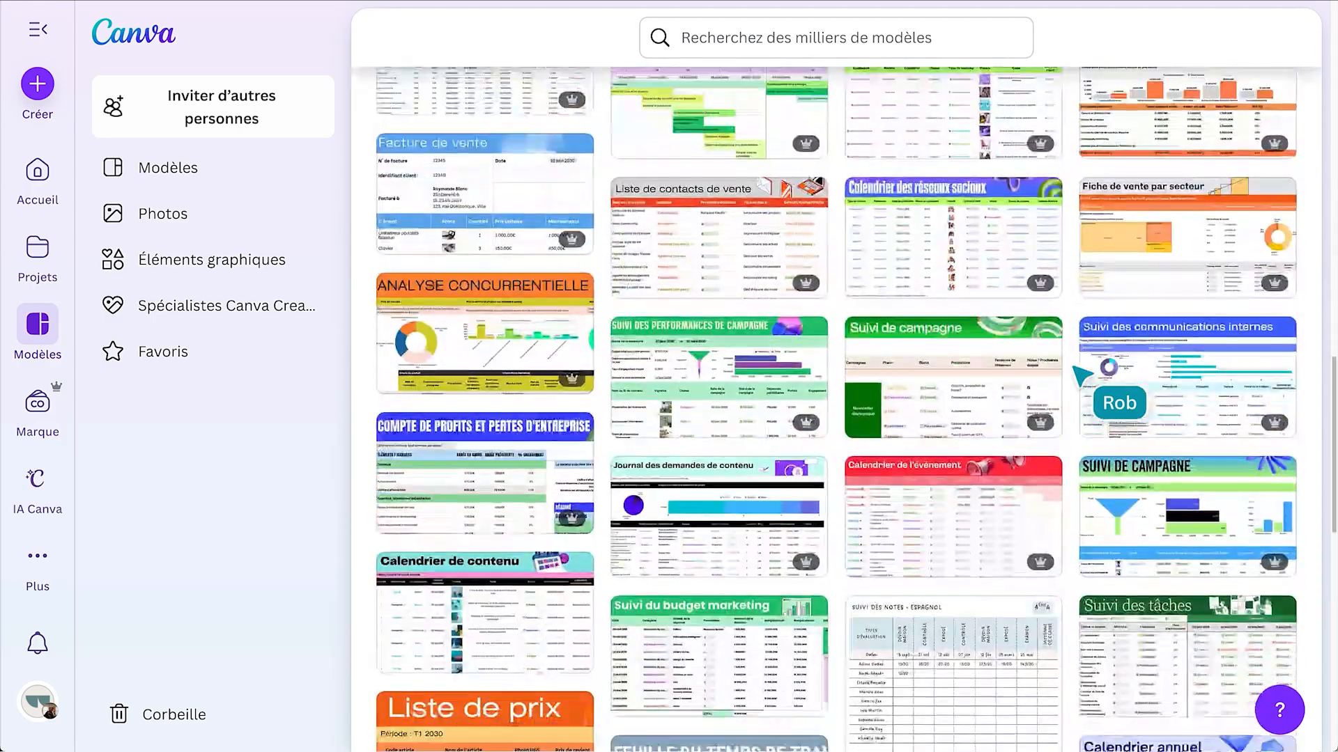
{"action": "scroll", "coordinate": [1082, 376], "scroll_direction": "down", "scroll_amount": 1}
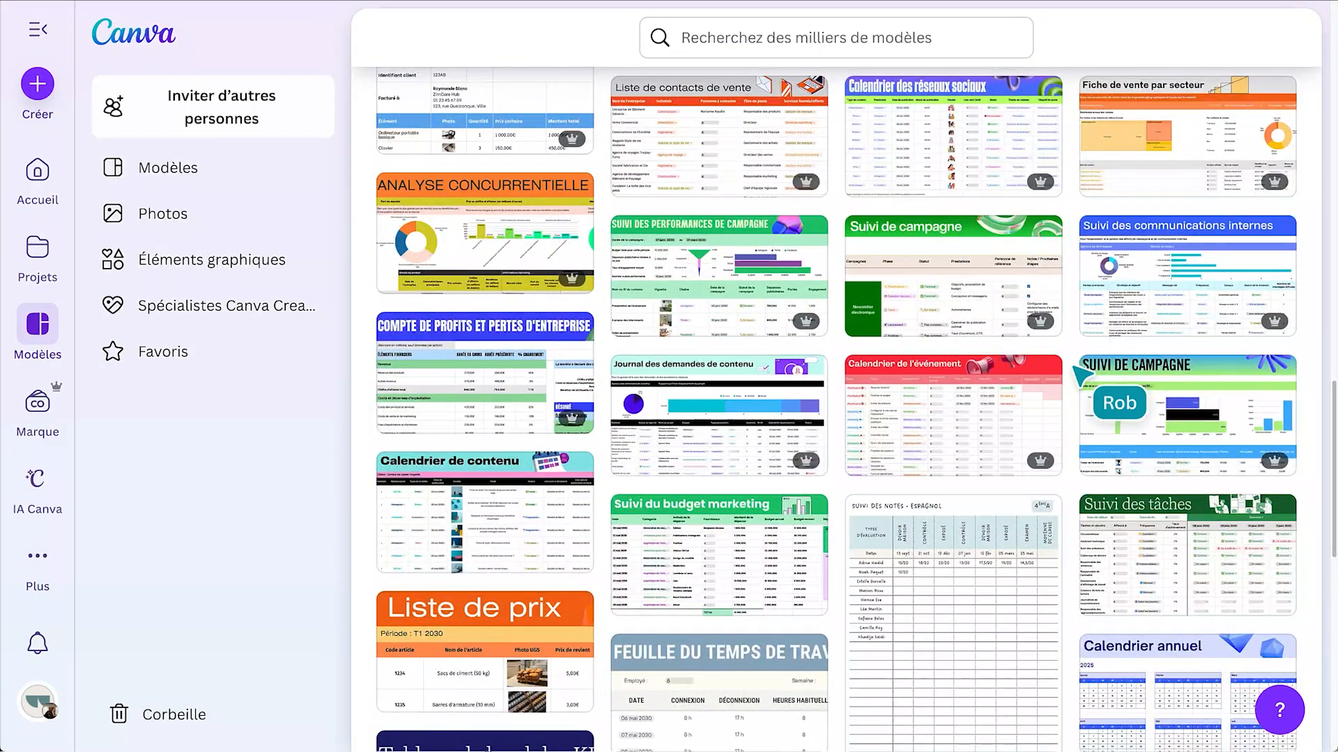
{"action": "left_click", "coordinate": [715, 553]}
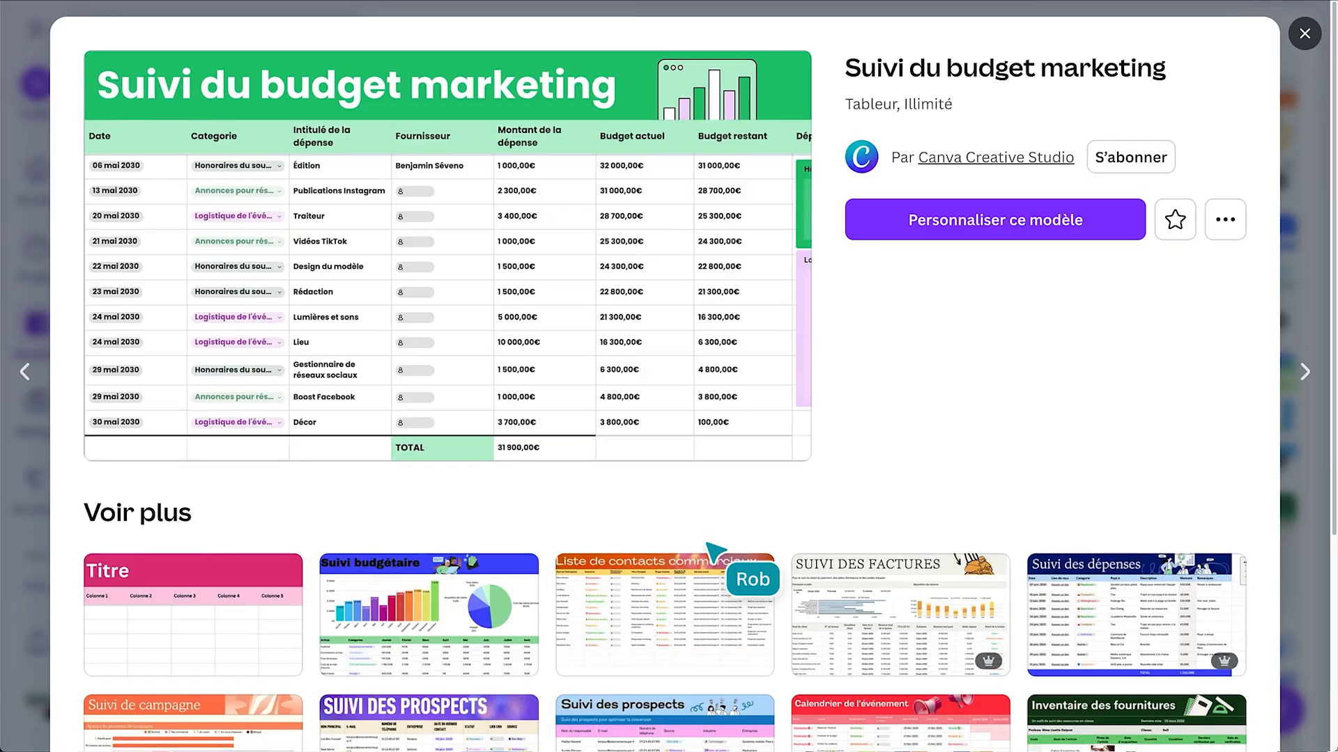
{"action": "left_click", "coordinate": [985, 221]}
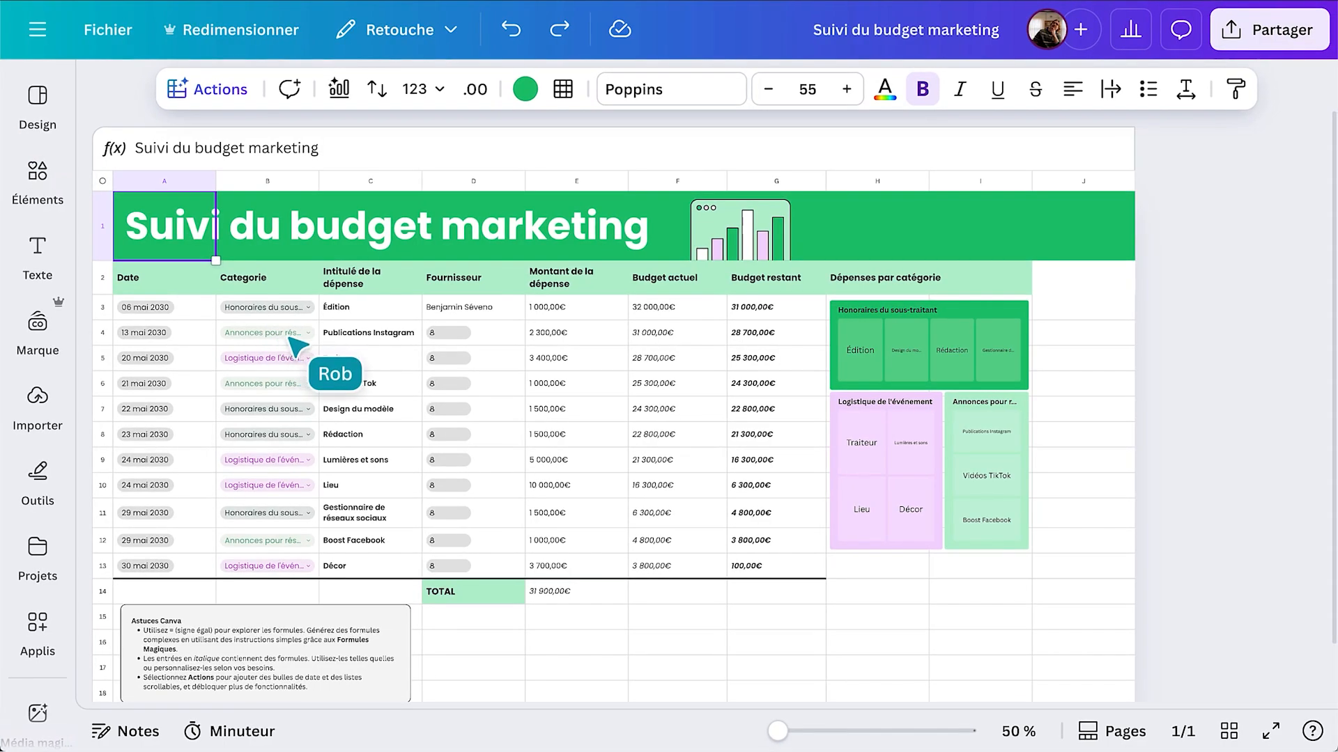
- Replace the expense titles from row 3 down with event items, starting with Agence marketing and Personnel and ending with Décoration et style
{"action": "left_click", "coordinate": [365, 307]}
{"action": "type", "text": "Agence marketing"}
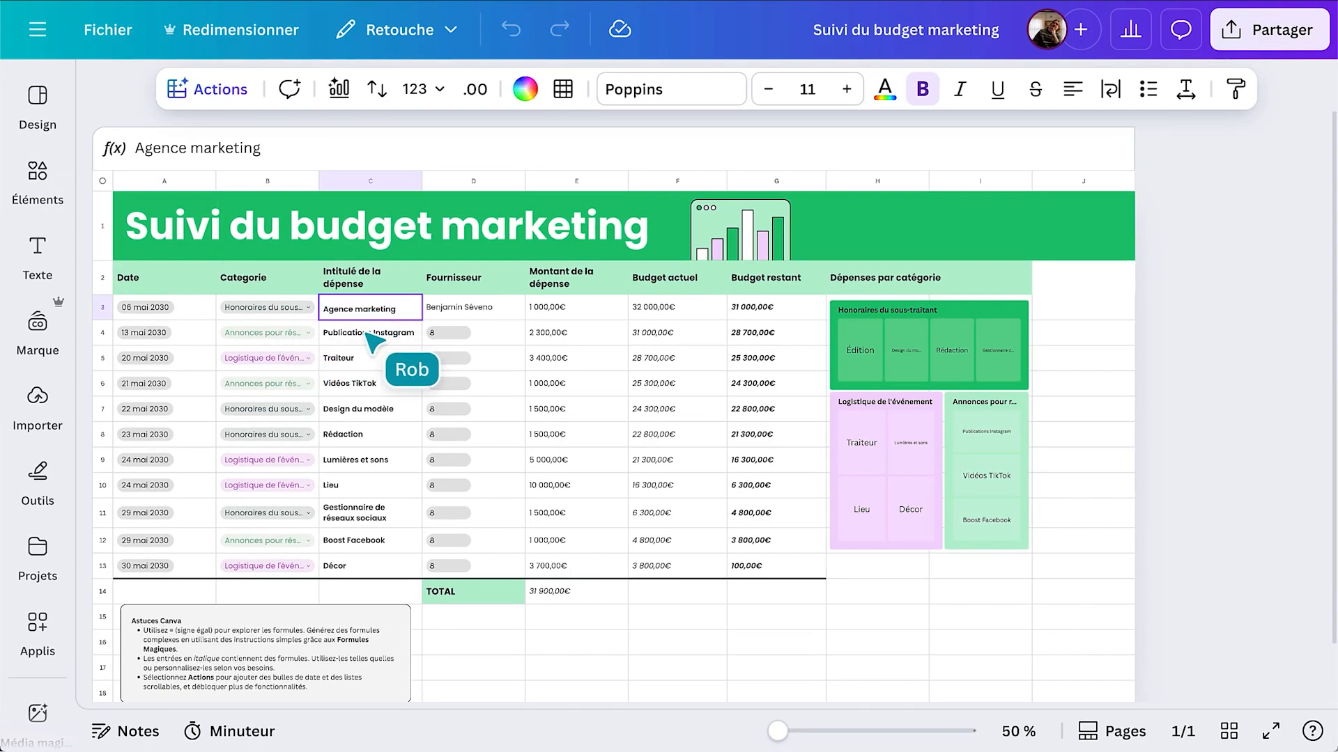
{"action": "left_click", "coordinate": [367, 335]}
{"action": "type", "text": "Personnel"}
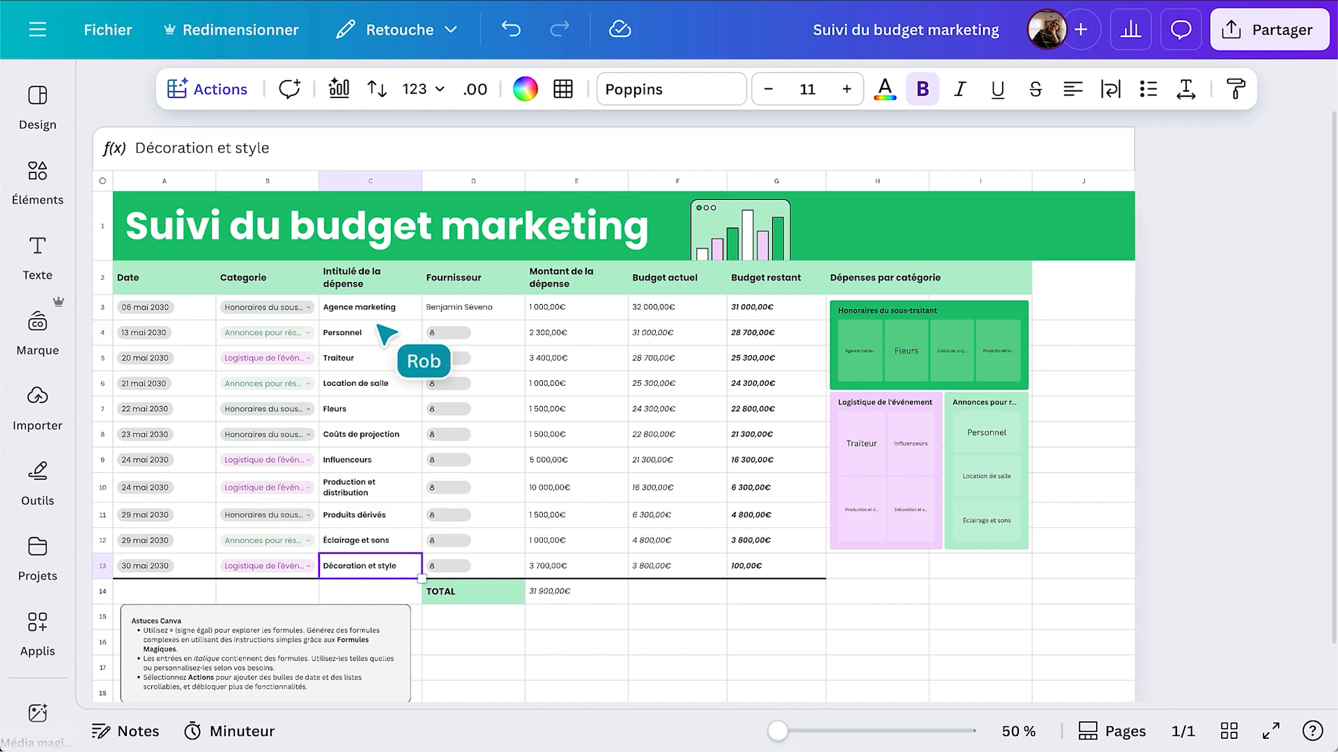
- Delete the banner illustration, the category chart and the tips box, and clear the "Dépenses par catégorie" heading
{"action": "left_click", "coordinate": [786, 240]}
{"action": "left_click", "coordinate": [895, 324], "text": "shift"}
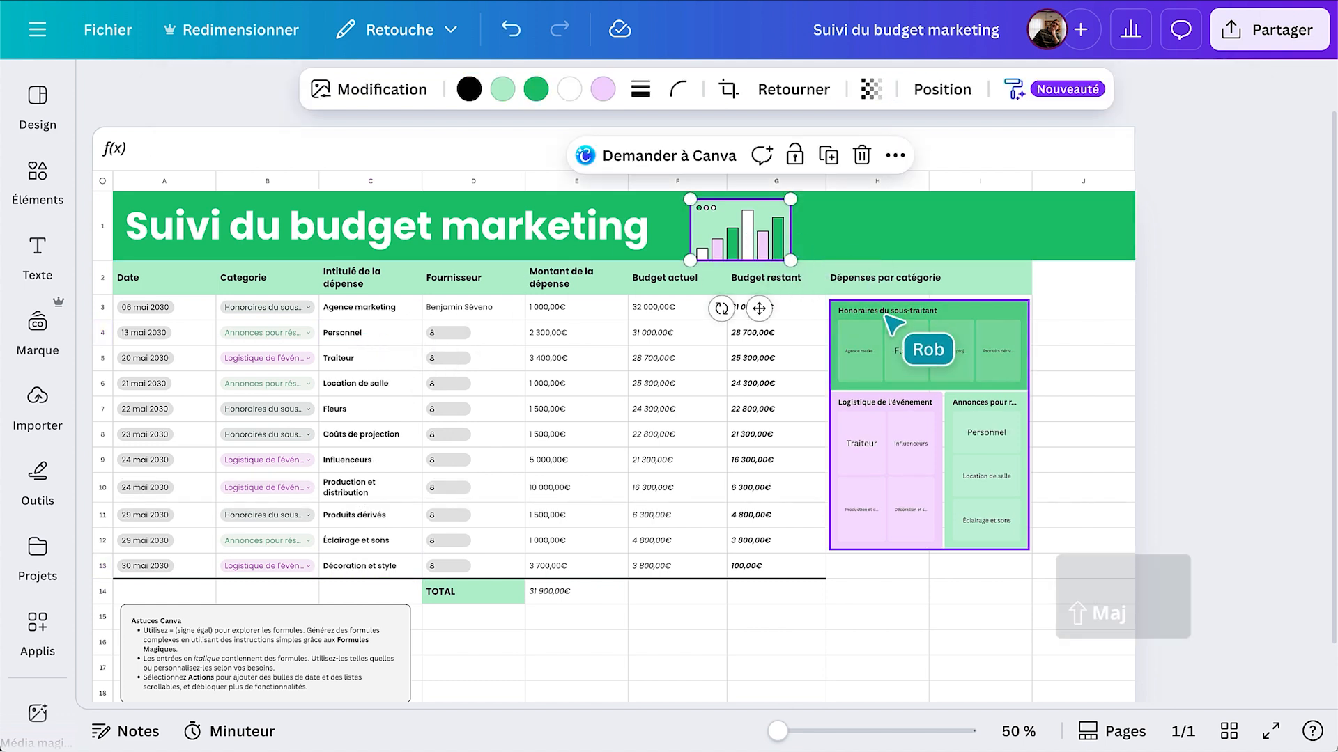
{"action": "left_click", "coordinate": [326, 657], "text": "shift"}
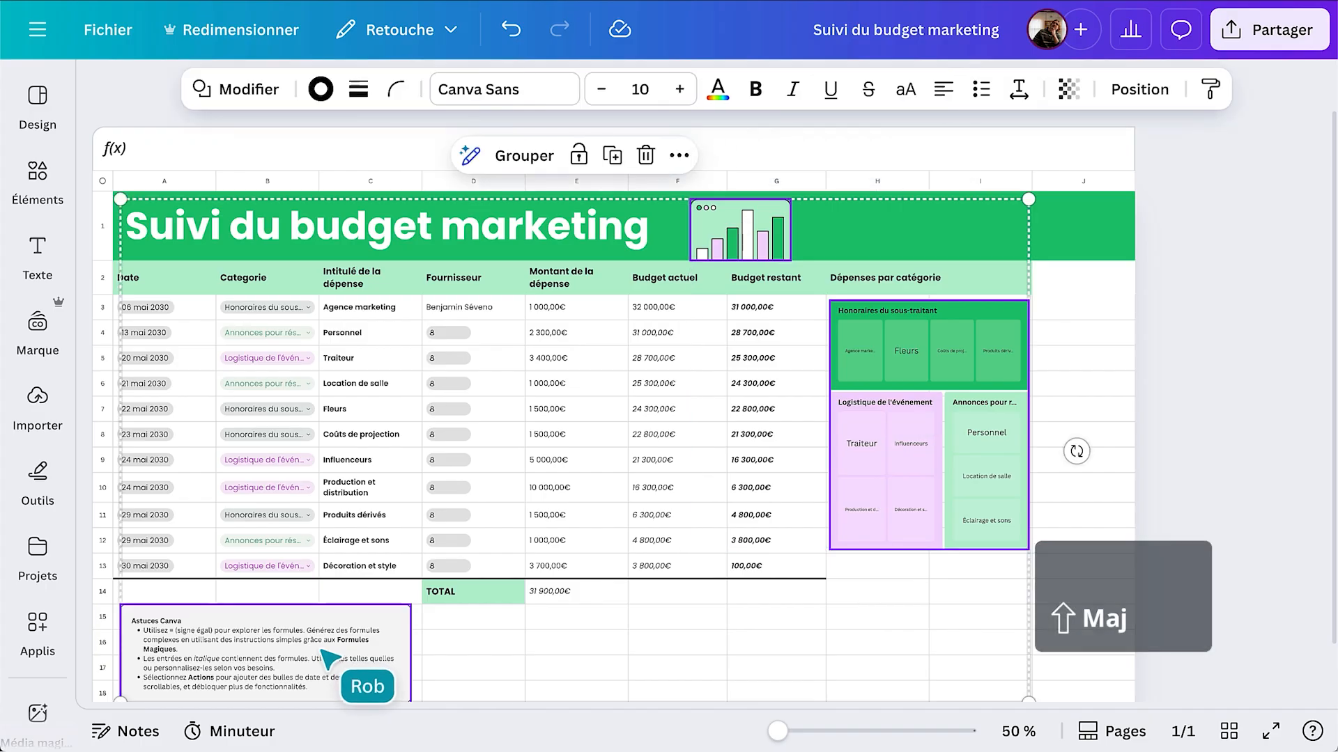
{"action": "left_click", "coordinate": [645, 157]}
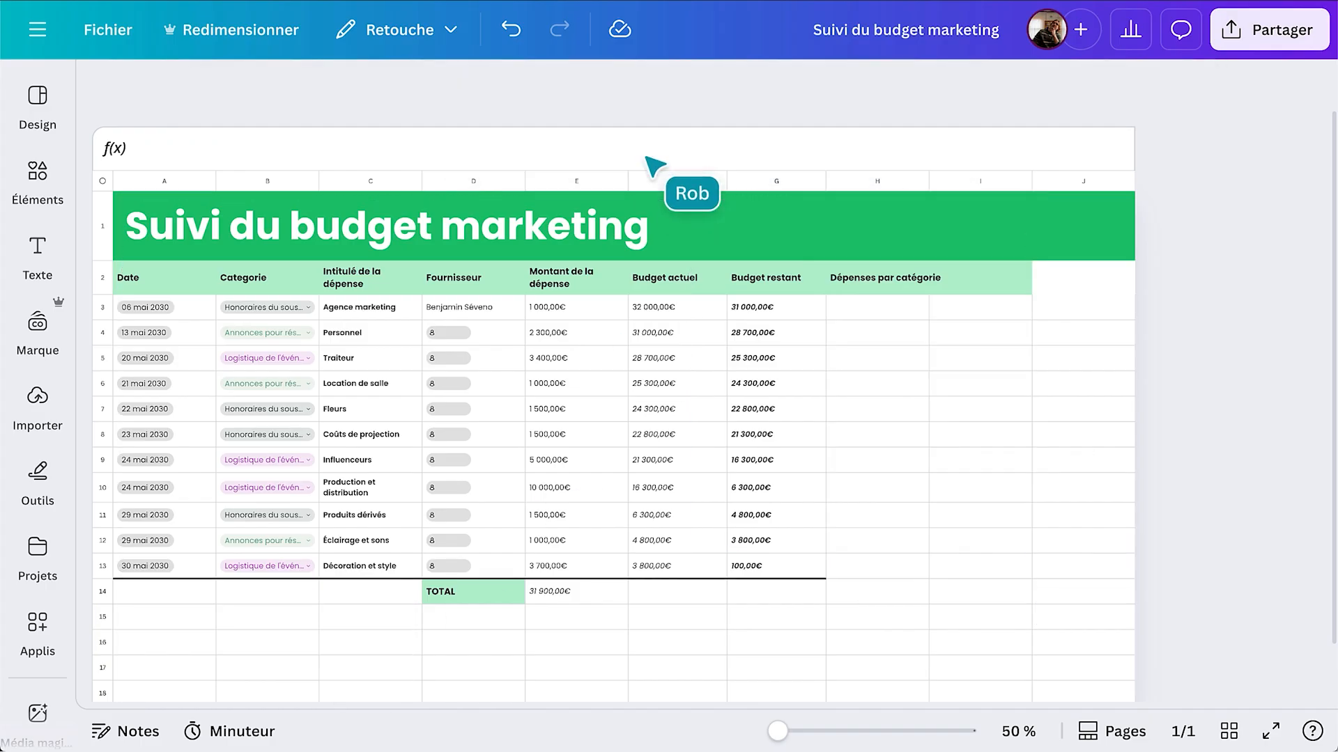
{"action": "left_click", "coordinate": [893, 284]}
{"action": "key", "text": "Delete"}
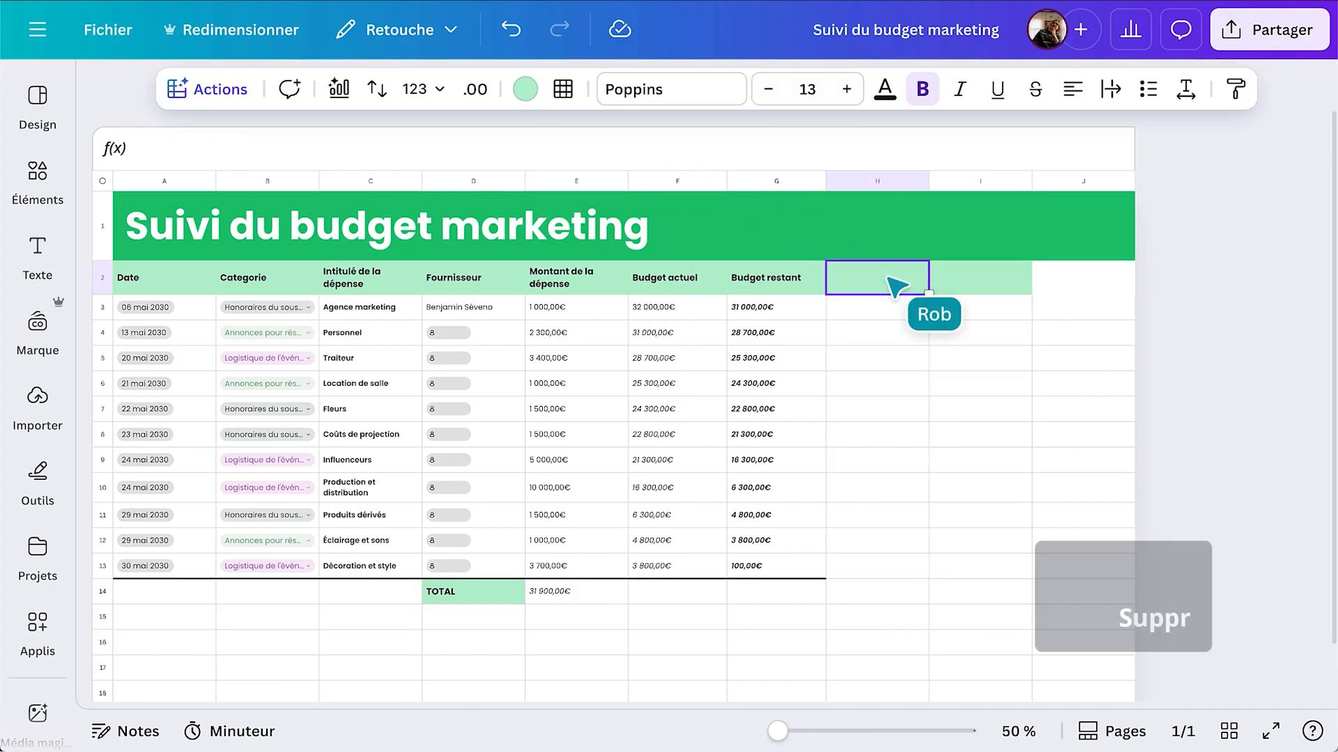
- Fill the title banner with the Onow palette's magenta-to-red gradient and make the column header row black
{"action": "left_click", "coordinate": [686, 253]}
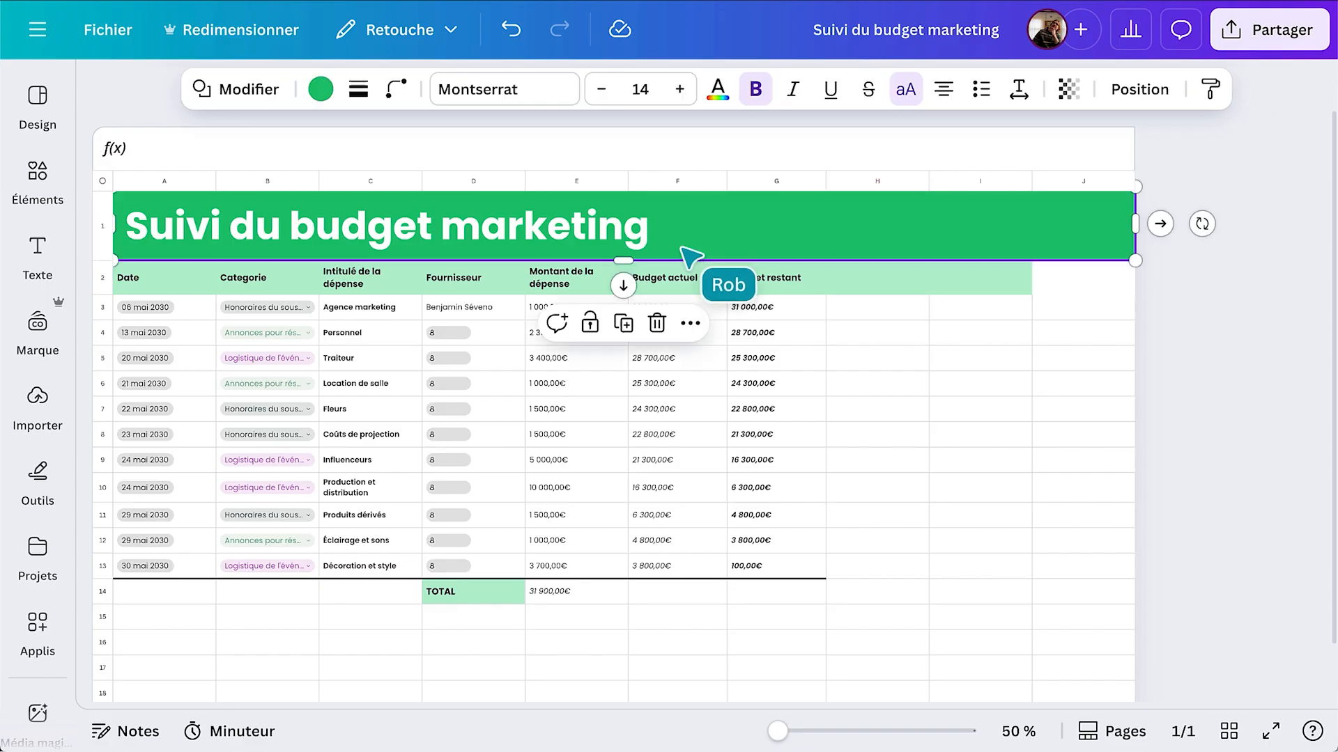
{"action": "left_click", "coordinate": [321, 89]}
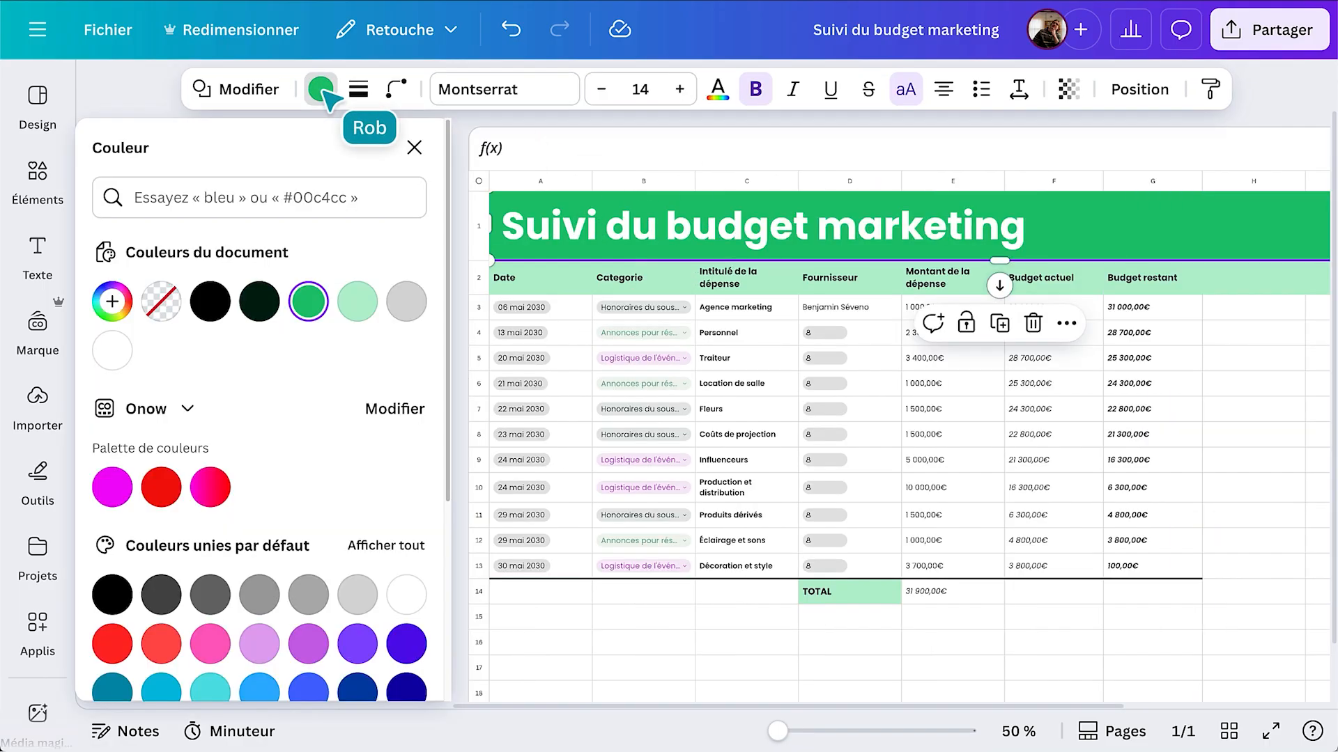
{"action": "left_click", "coordinate": [213, 489]}
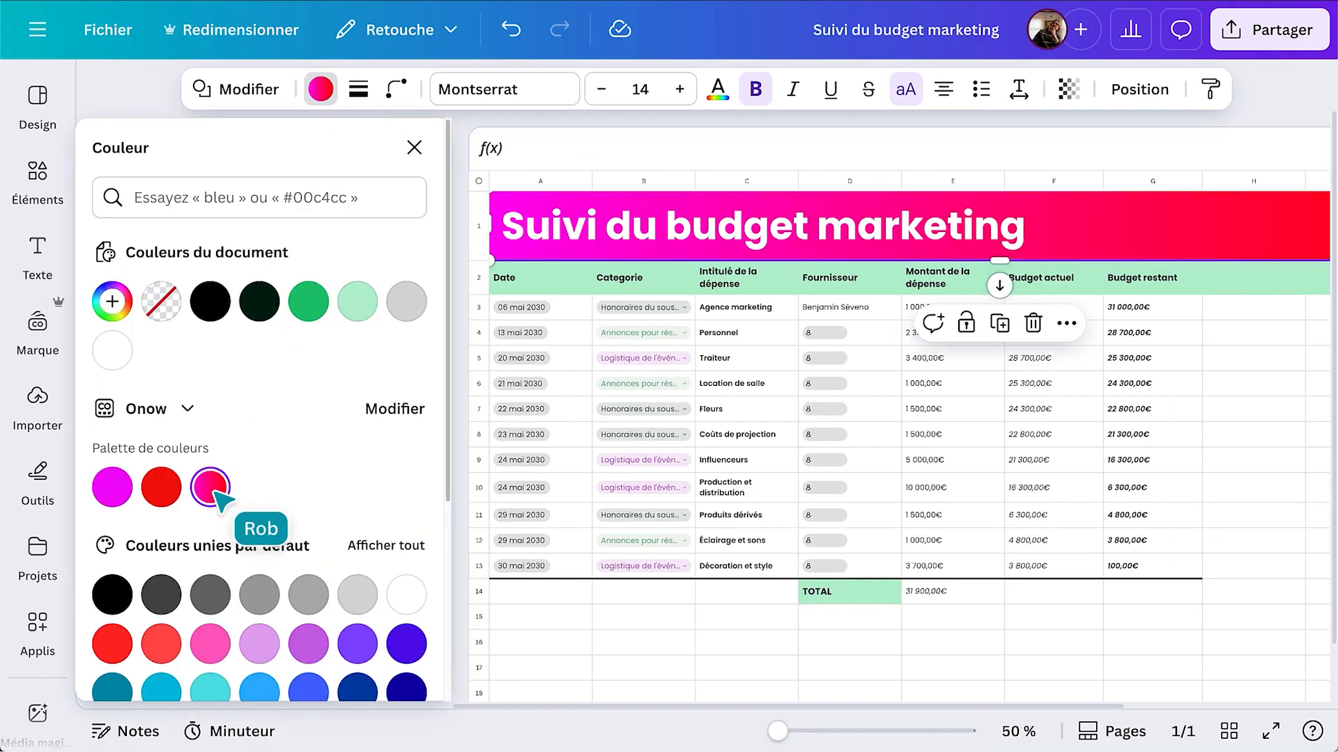
{"action": "left_click", "coordinate": [545, 284]}
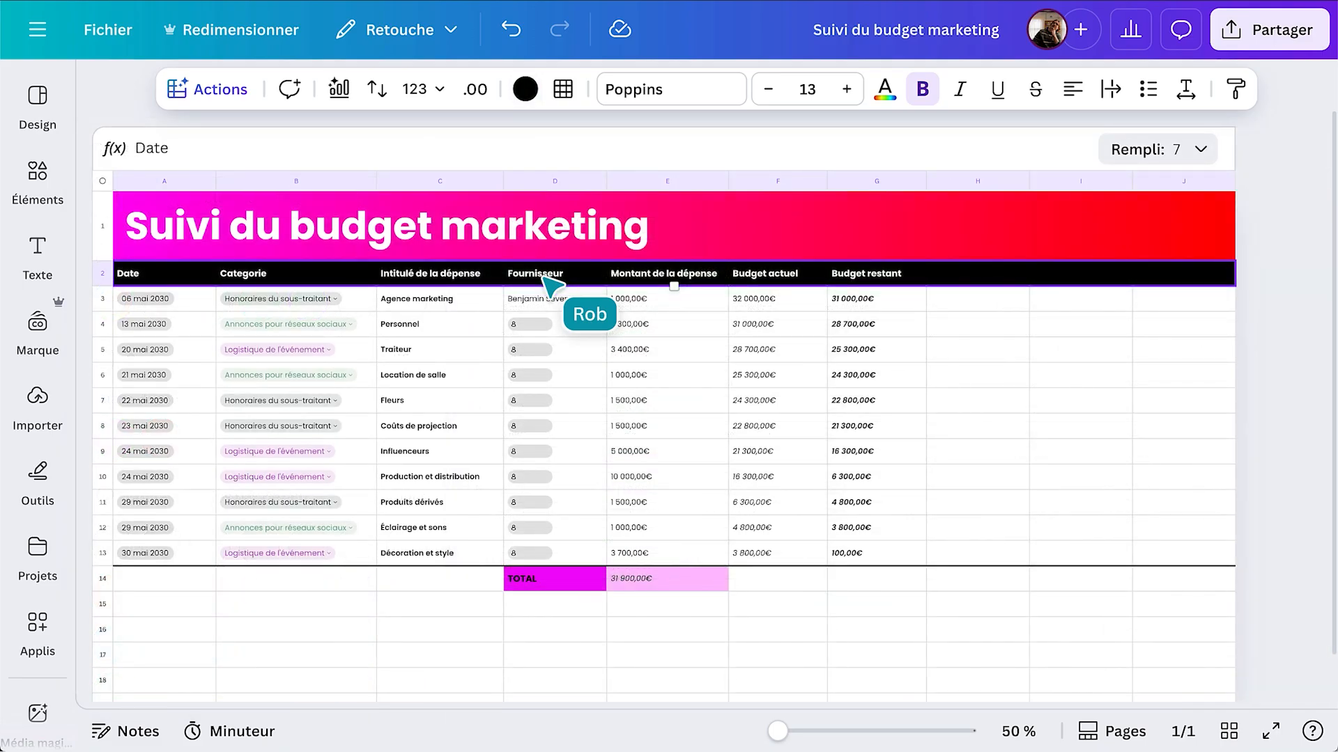
- Place the white ONOW GROUP brand logo in the title banner, above the Budget restant column
{"action": "left_click", "coordinate": [38, 323]}
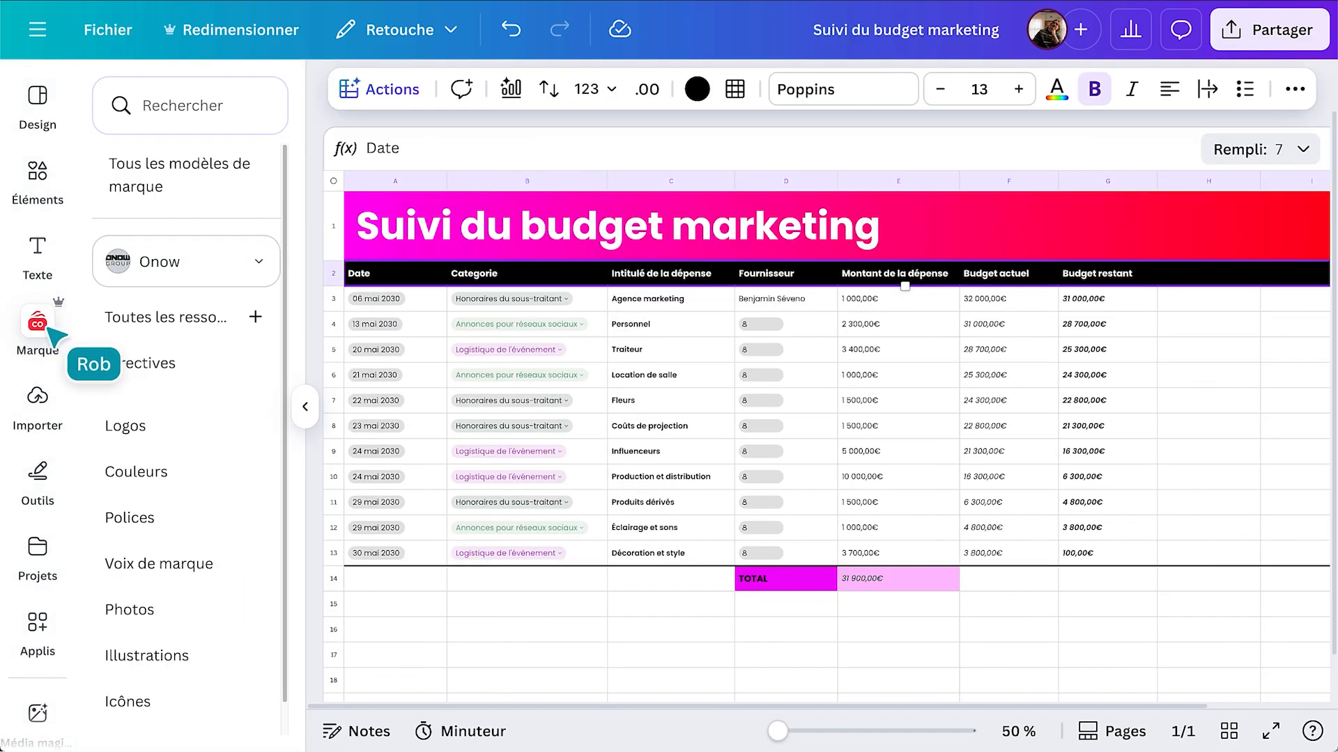
{"action": "left_click", "coordinate": [132, 427]}
{"action": "left_click_drag", "start_coordinate": [554, 187], "coordinate": [672, 416]}
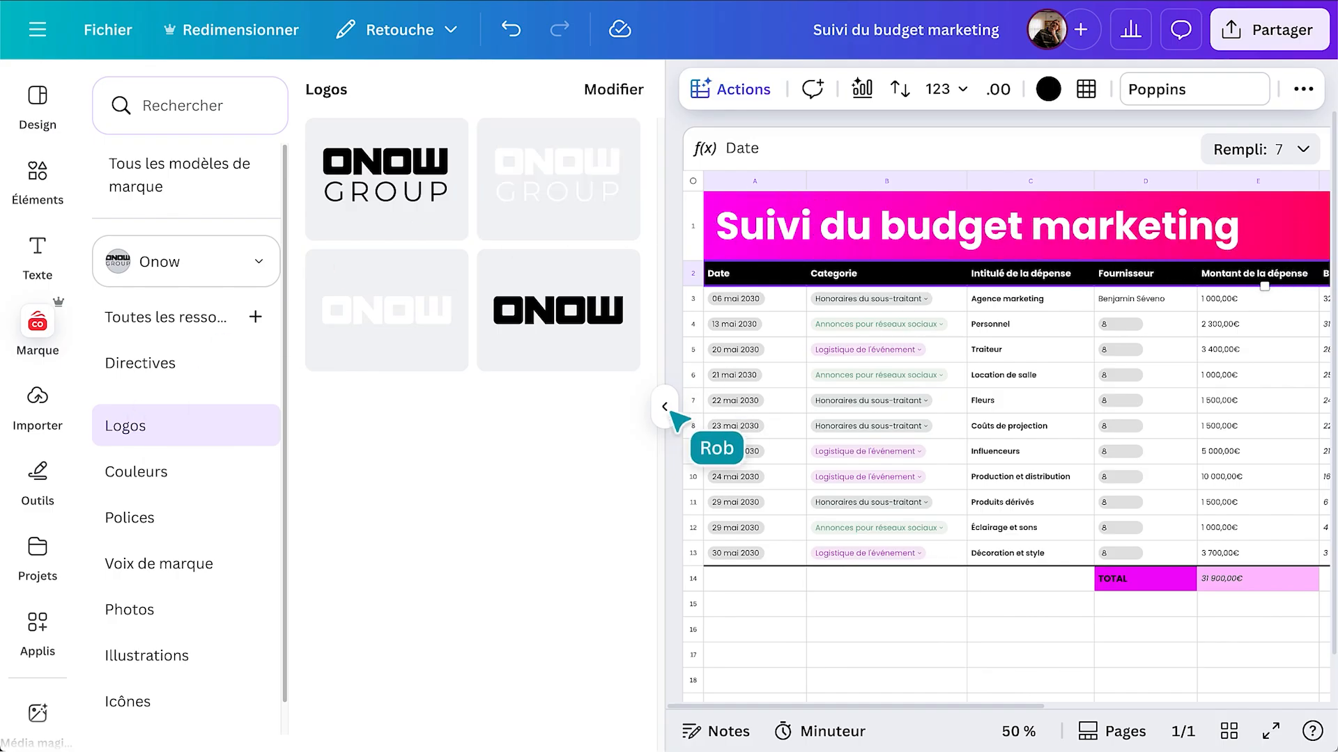
{"action": "left_click", "coordinate": [670, 413]}
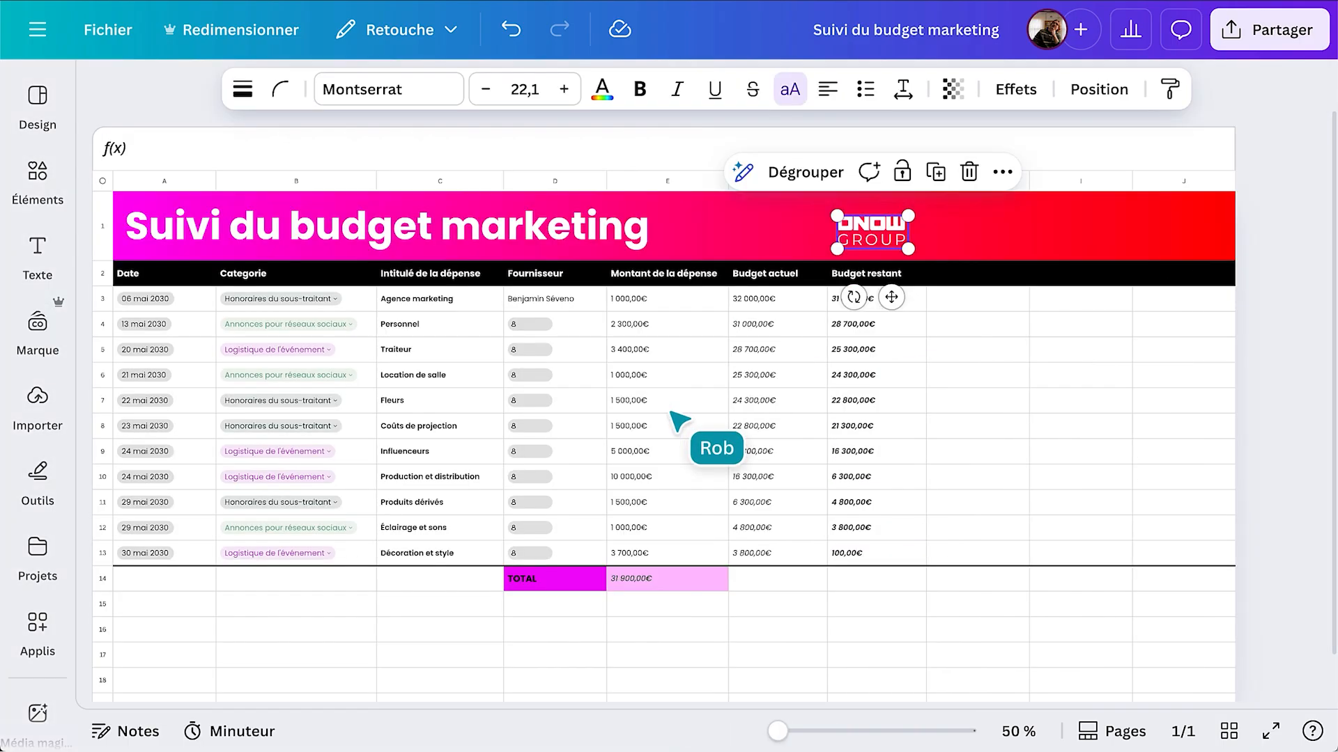
- Change the banner title to "SUIVI DU BUDGET DE L'ÉVÉNEMENT" in Montserrat at size 52
{"action": "double_click", "coordinate": [598, 240]}
{"action": "type", "text": "SUIVI DU BUDGET DE L'ÉVÉNEMENT"}
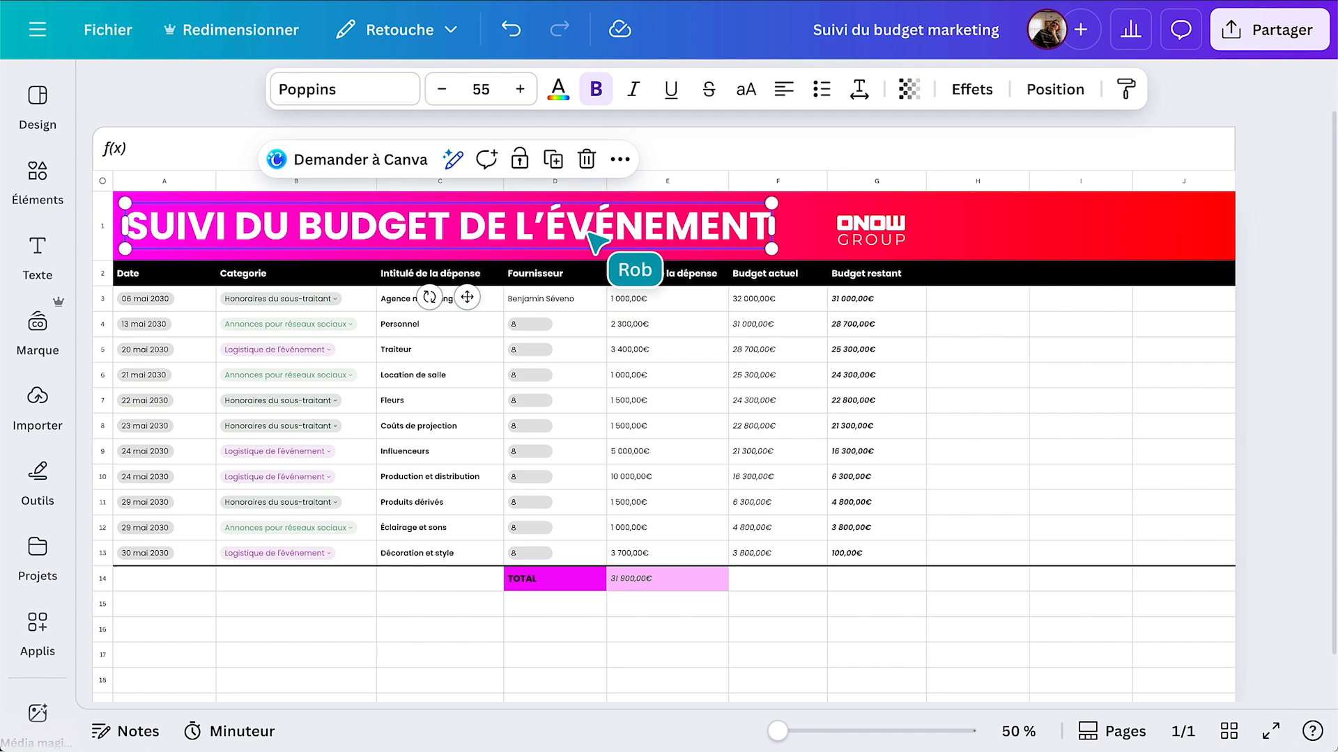
{"action": "left_click", "coordinate": [326, 99]}
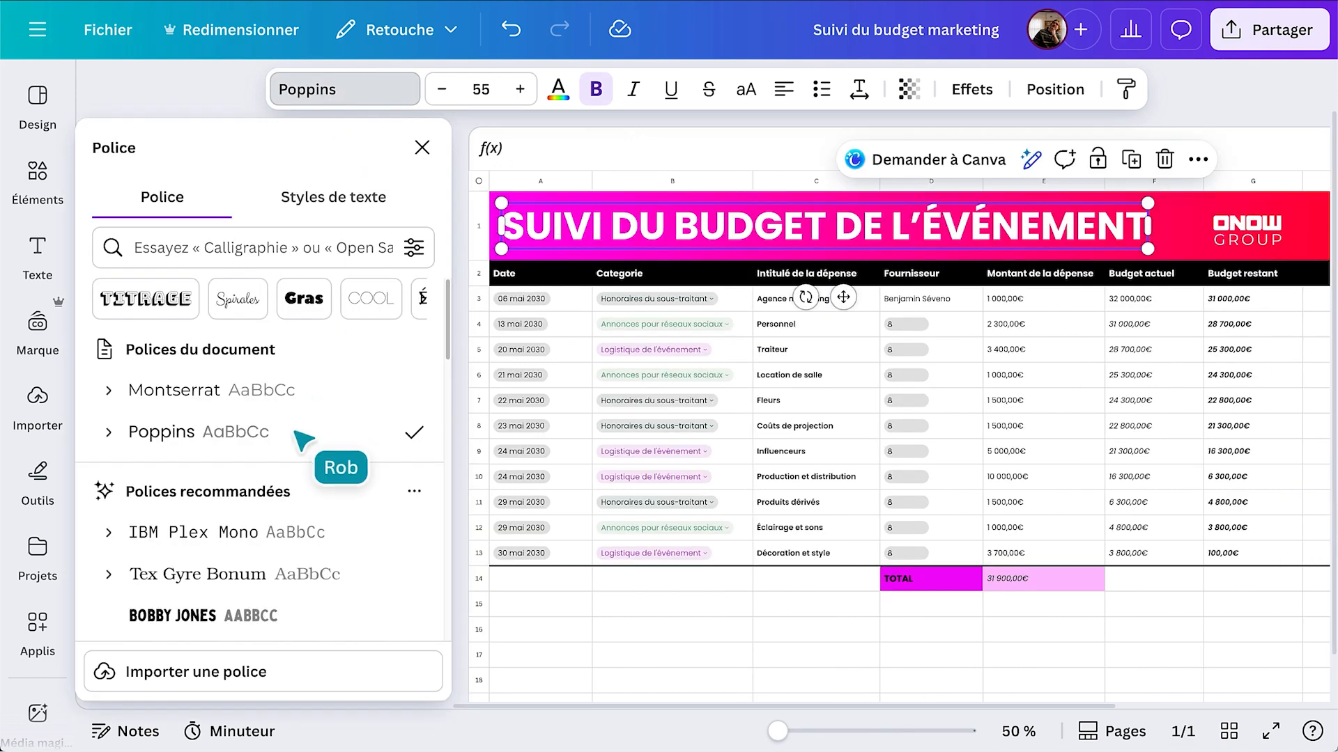
{"action": "scroll", "coordinate": [313, 453], "scroll_direction": "down", "scroll_amount": 5}
{"action": "left_click", "coordinate": [195, 524]}
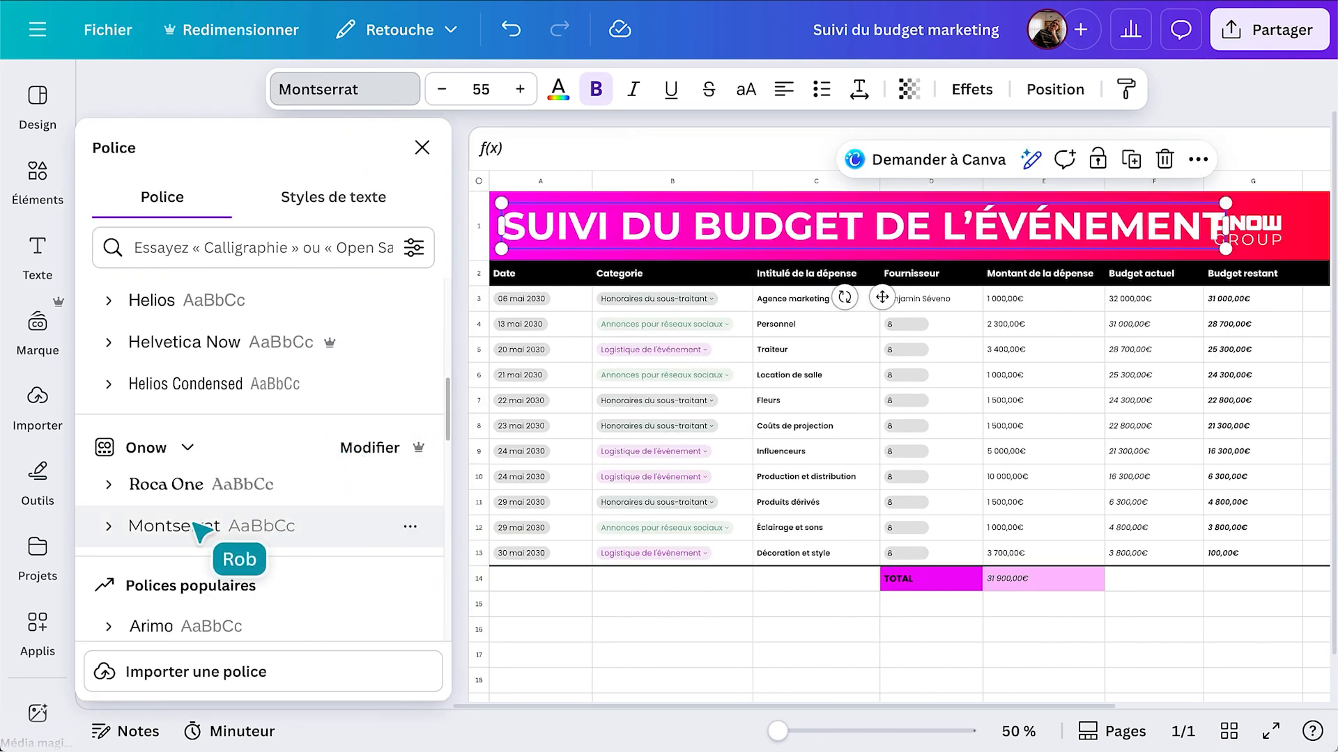
{"action": "left_click", "coordinate": [422, 147]}
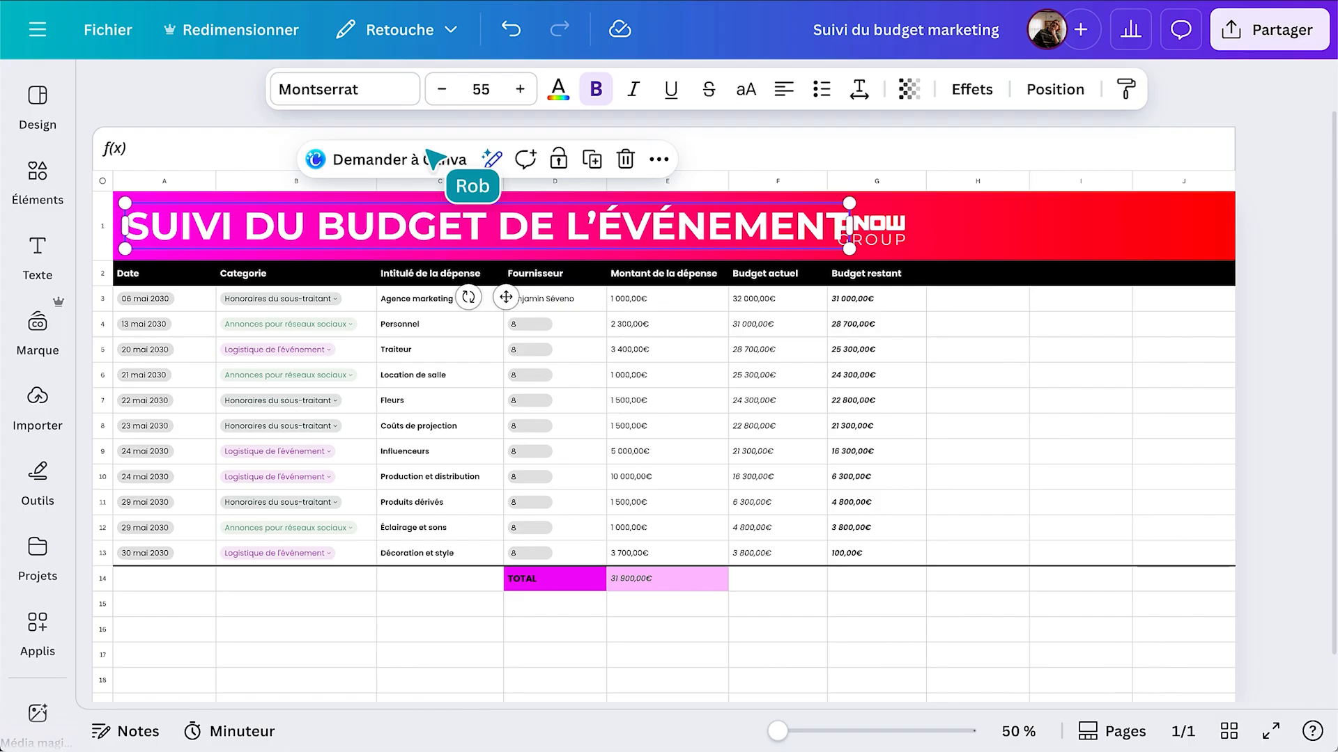
{"action": "left_click", "coordinate": [442, 89]}
{"action": "left_click", "coordinate": [441, 89]}
{"action": "left_click", "coordinate": [442, 89]}
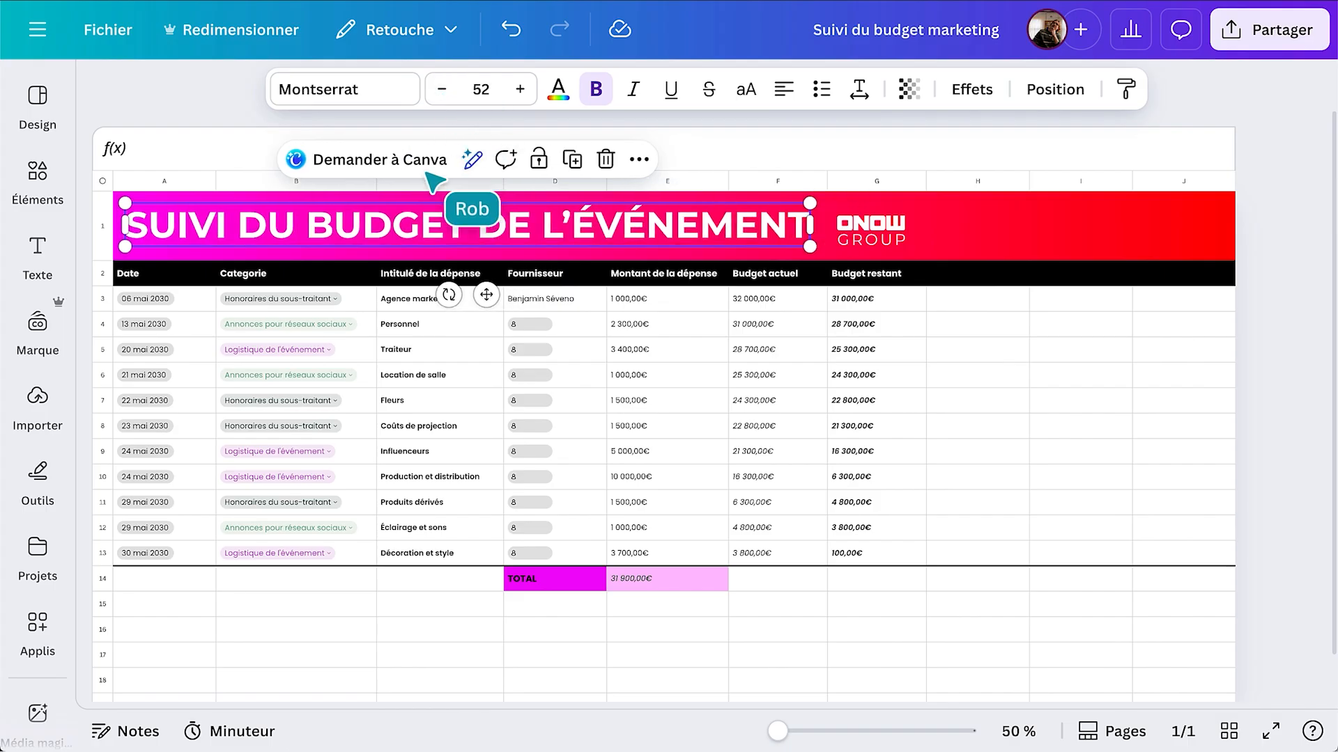
- Rename the category option "Honoraires du sous-traitant" to "Marketing et promotion" and update the other matching dropdowns
{"action": "left_click", "coordinate": [290, 302]}
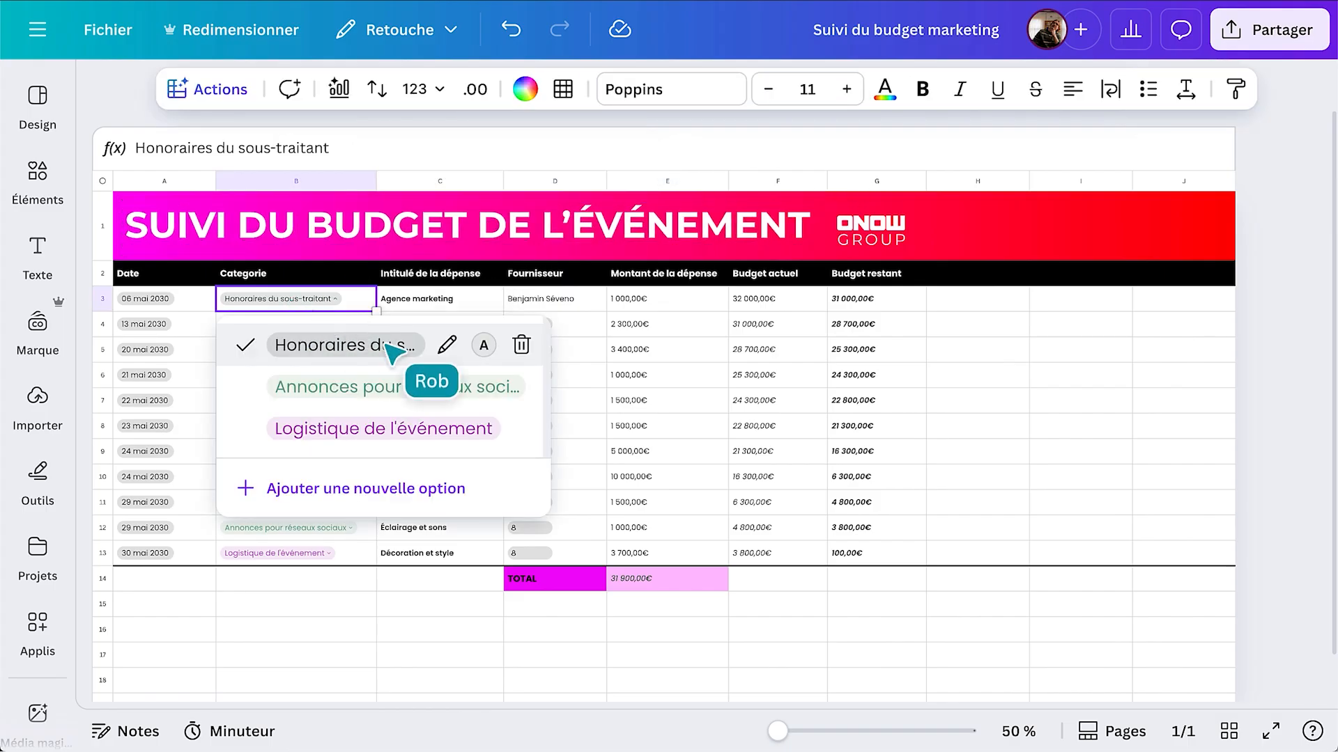
{"action": "left_click", "coordinate": [446, 344]}
{"action": "key", "text": "ctrl+a"}
{"action": "type", "text": "Mar"}
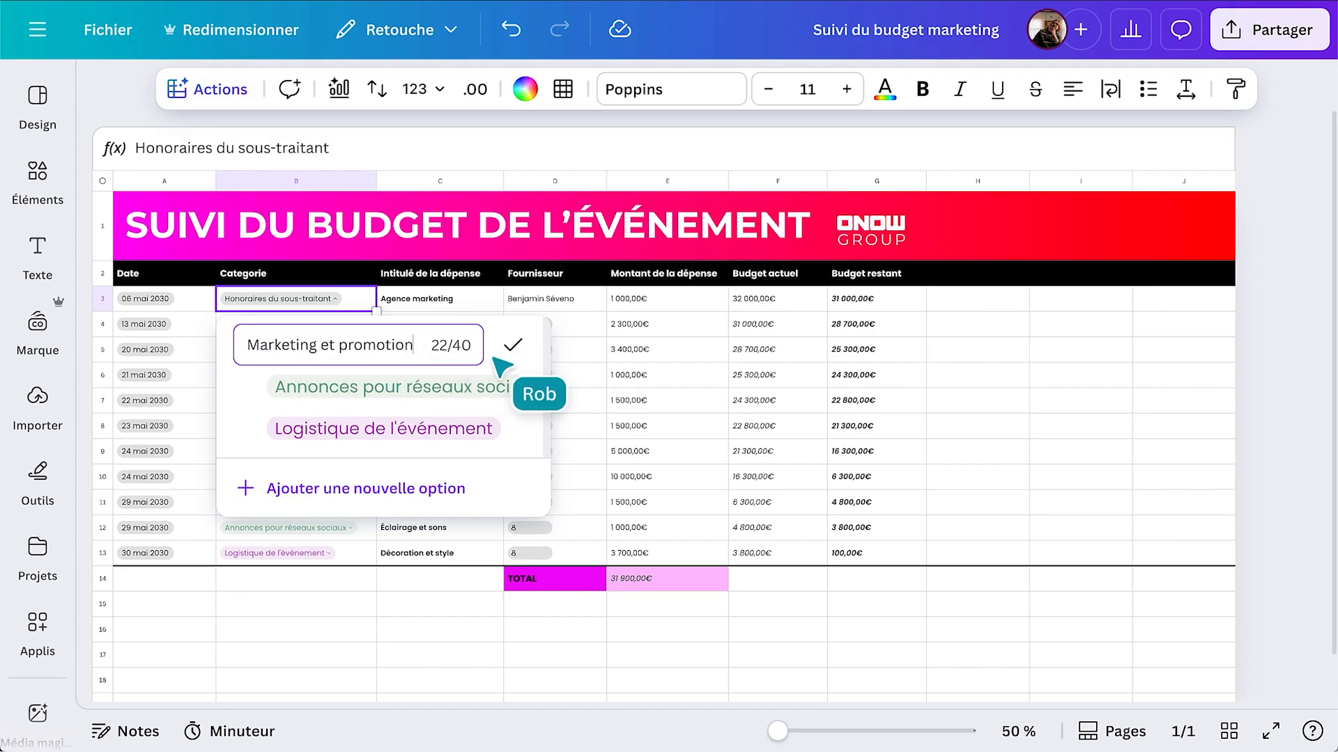
{"action": "left_click", "coordinate": [513, 344]}
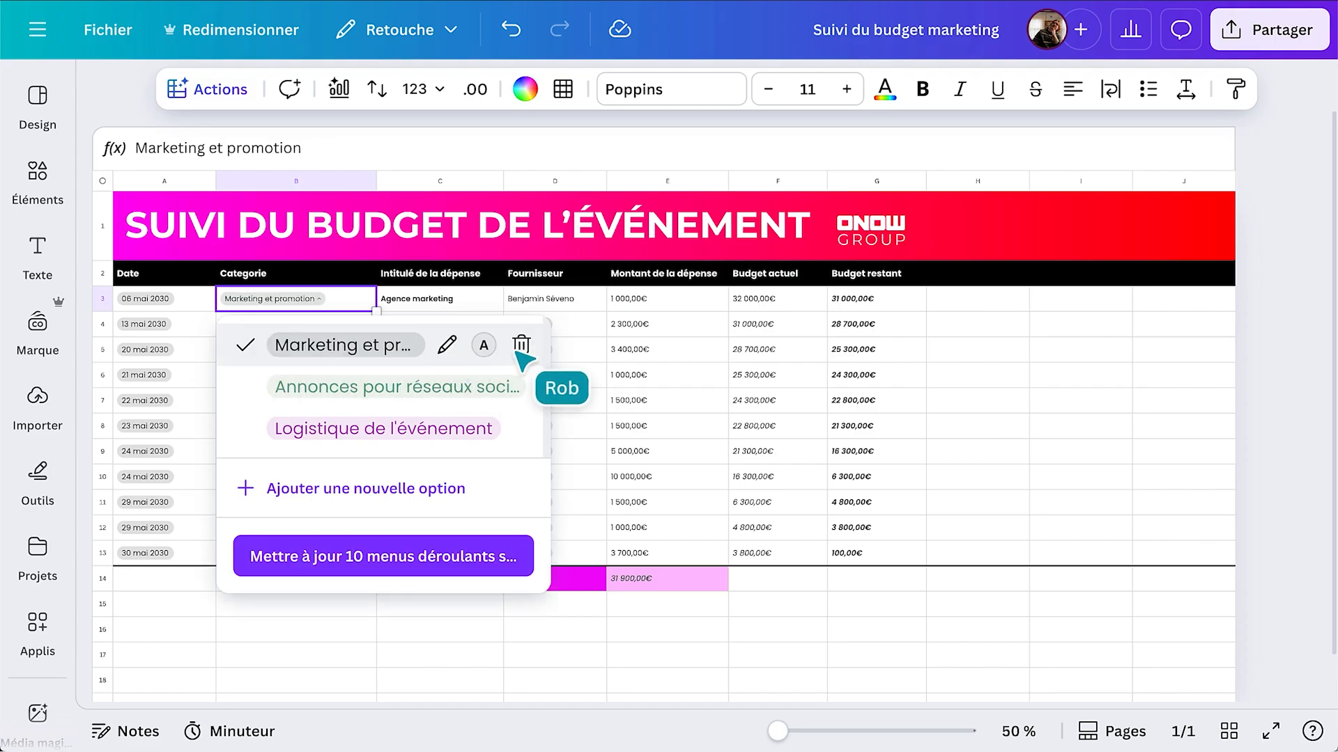
{"action": "left_click", "coordinate": [395, 568]}
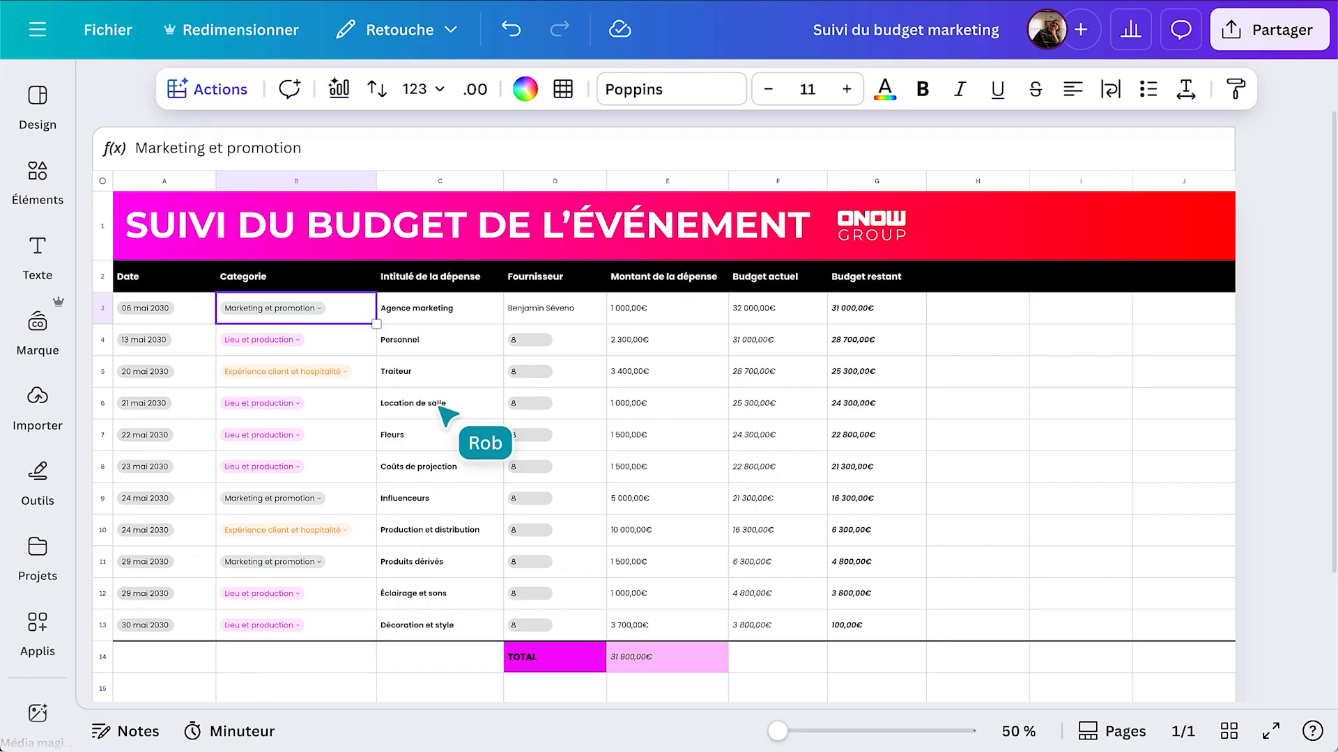
- Reorder the columns so Intitulé de la dépense comes first, followed by Categorie and Date
{"action": "left_click", "coordinate": [435, 181]}
{"action": "left_click_drag", "start_coordinate": [436, 181], "coordinate": [164, 187]}
{"action": "left_click", "coordinate": [300, 183]}
{"action": "left_click_drag", "start_coordinate": [300, 183], "coordinate": [475, 186]}
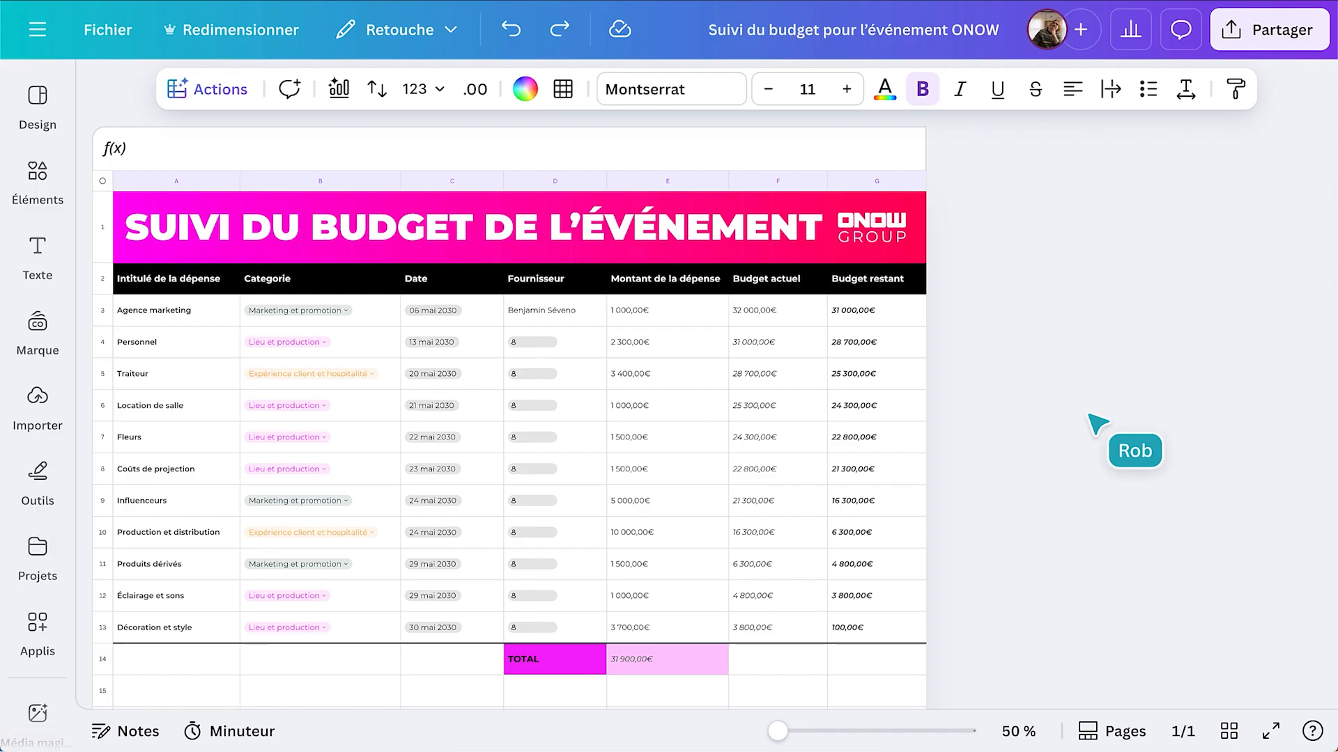
- Insert a column between Fournisseur and Montant de la dépense and head it "Statut"
{"action": "left_click", "coordinate": [606, 170]}
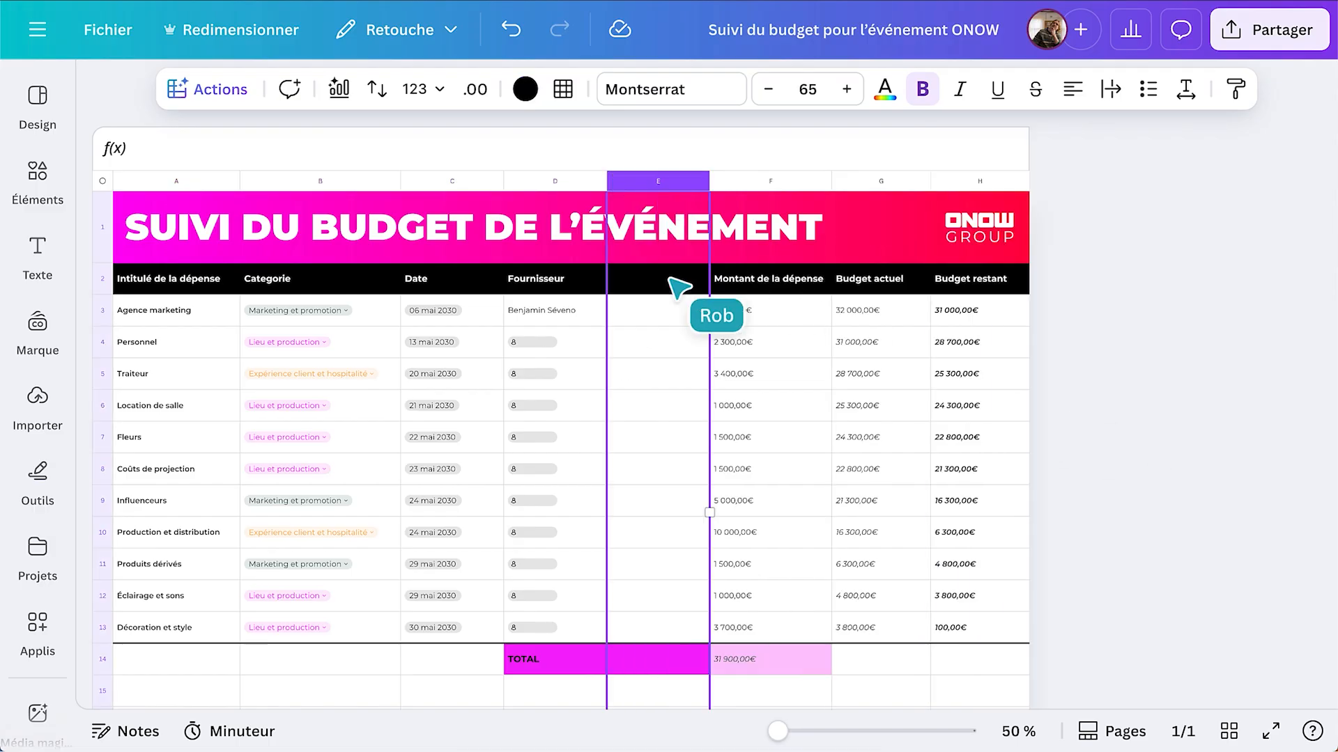
{"action": "left_click", "coordinate": [679, 286]}
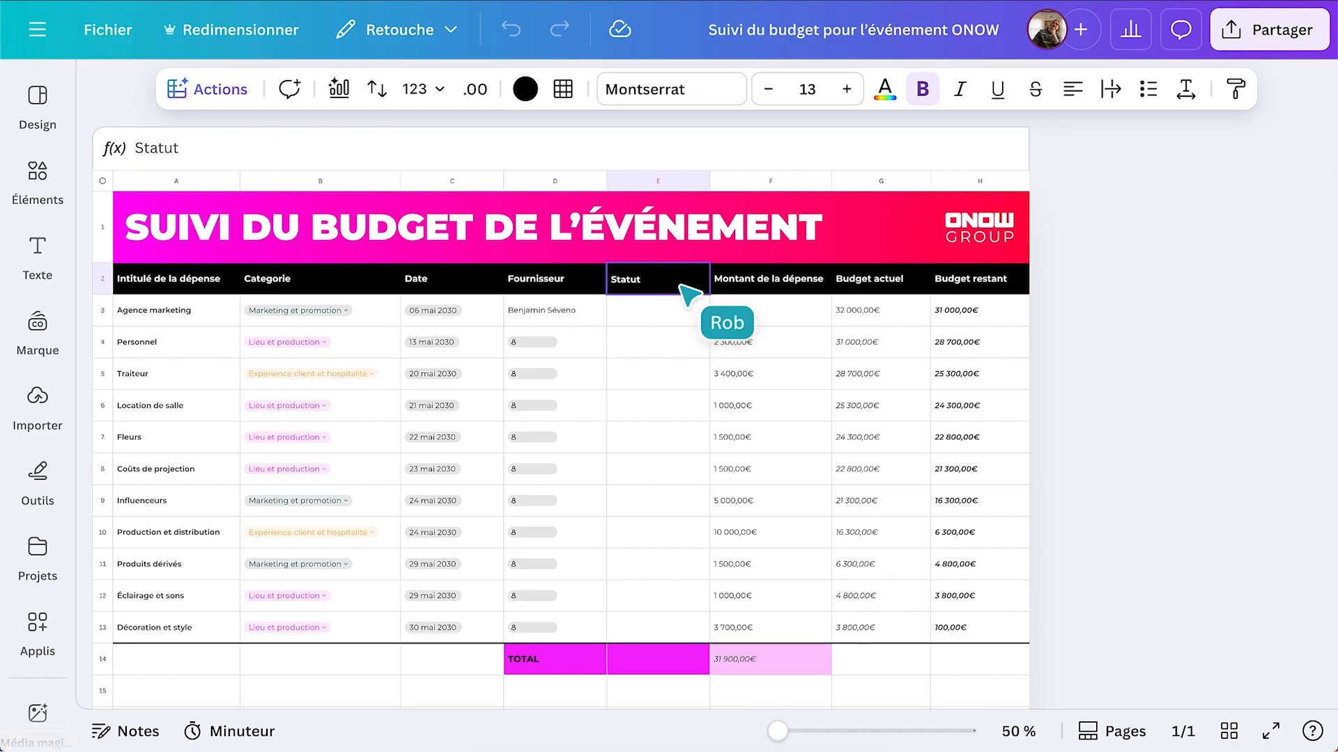
- Insert the predefined Approbation dropdown in the first Statut cell and fill it down to the Décoration et style row
{"action": "left_click", "coordinate": [682, 315]}
{"action": "key", "text": "slash"}
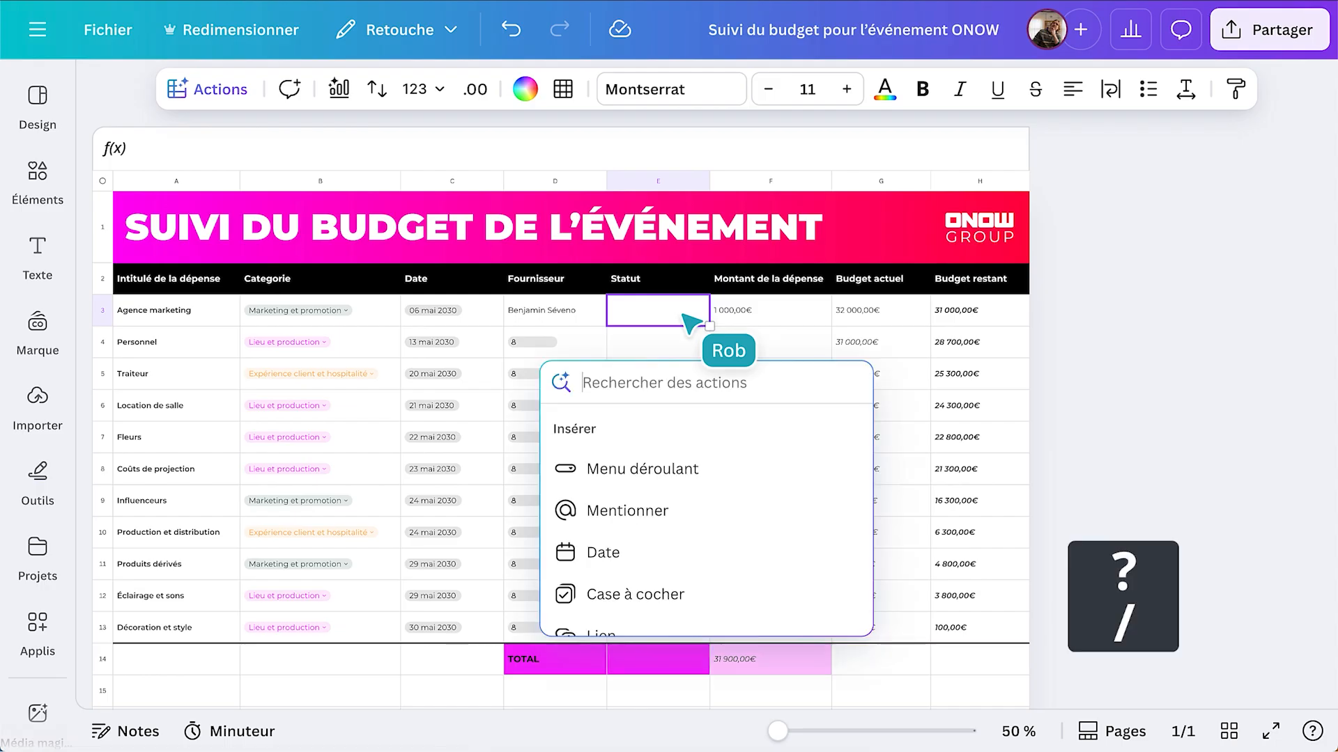
{"action": "left_click", "coordinate": [673, 477]}
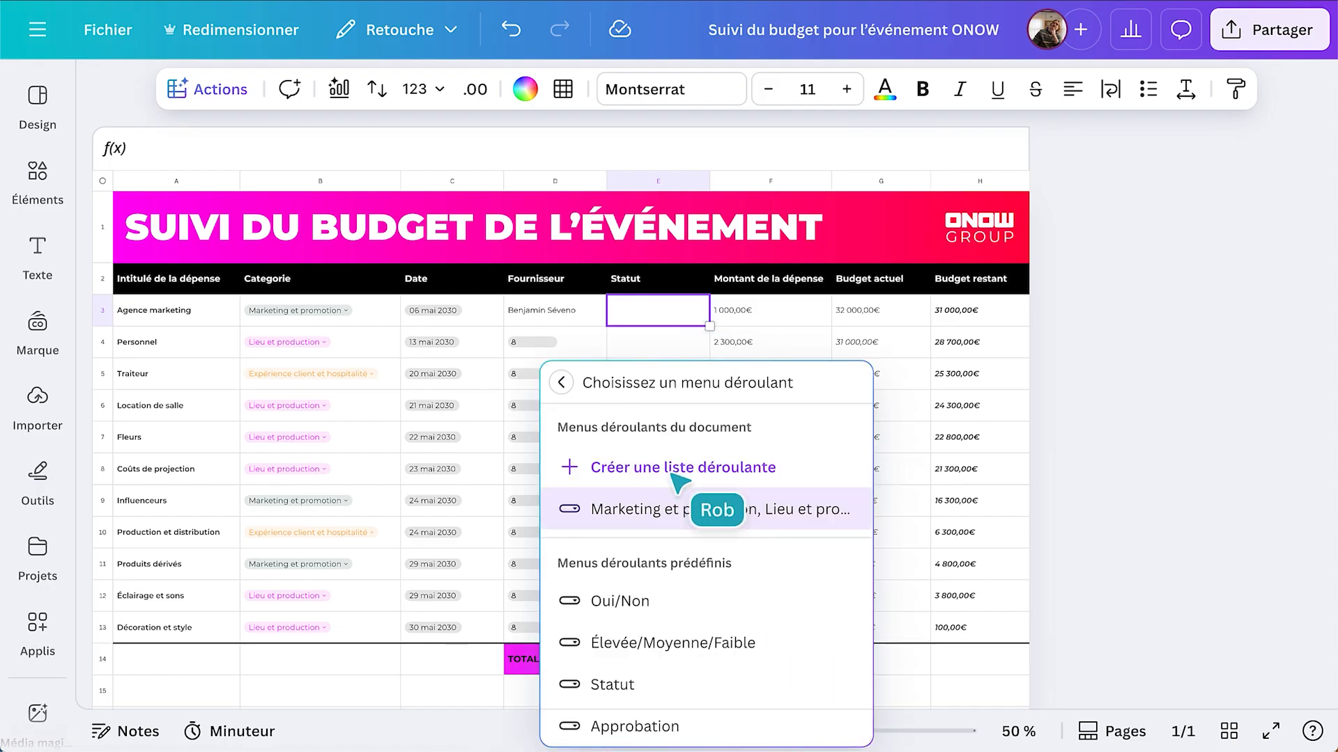
{"action": "left_click", "coordinate": [657, 704]}
{"action": "left_click_drag", "start_coordinate": [709, 326], "coordinate": [711, 644]}
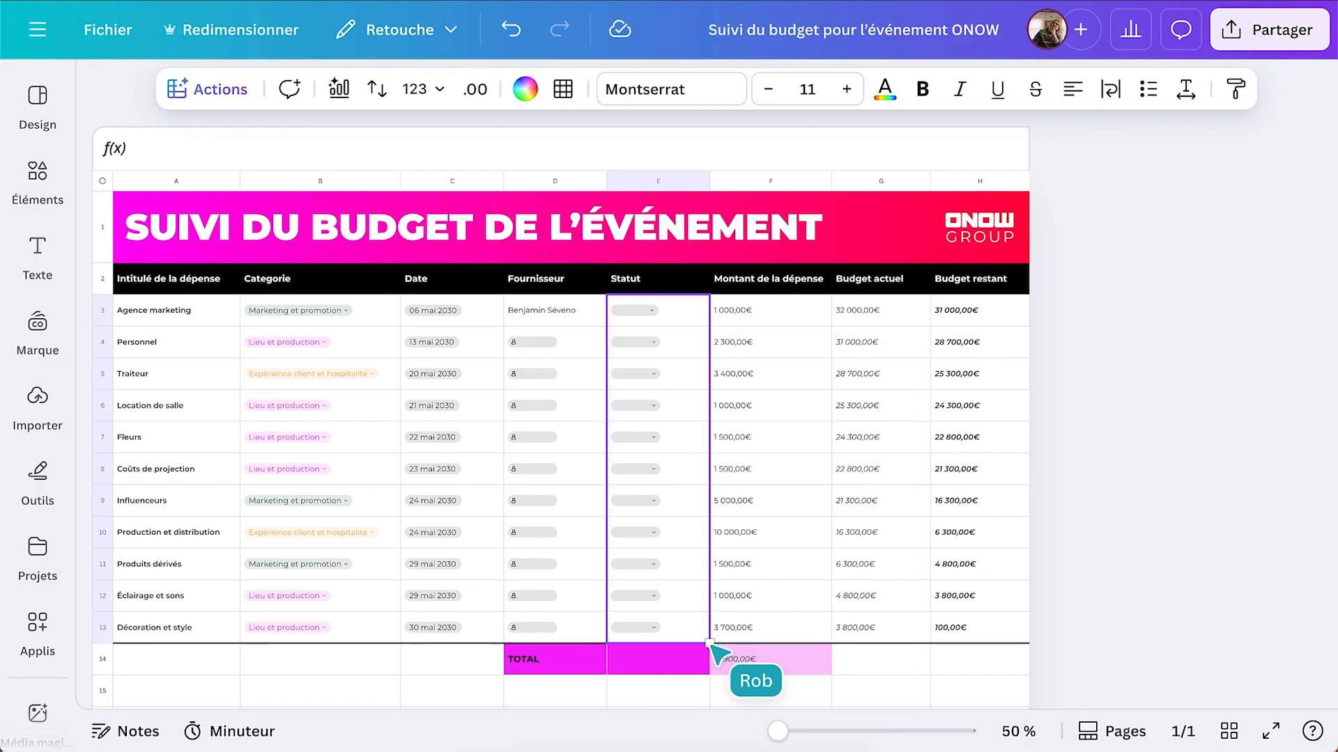
- Rename the status option "Non défini" to "Pas encore commencé" and update the other matching Statut dropdowns
{"action": "left_click", "coordinate": [655, 311]}
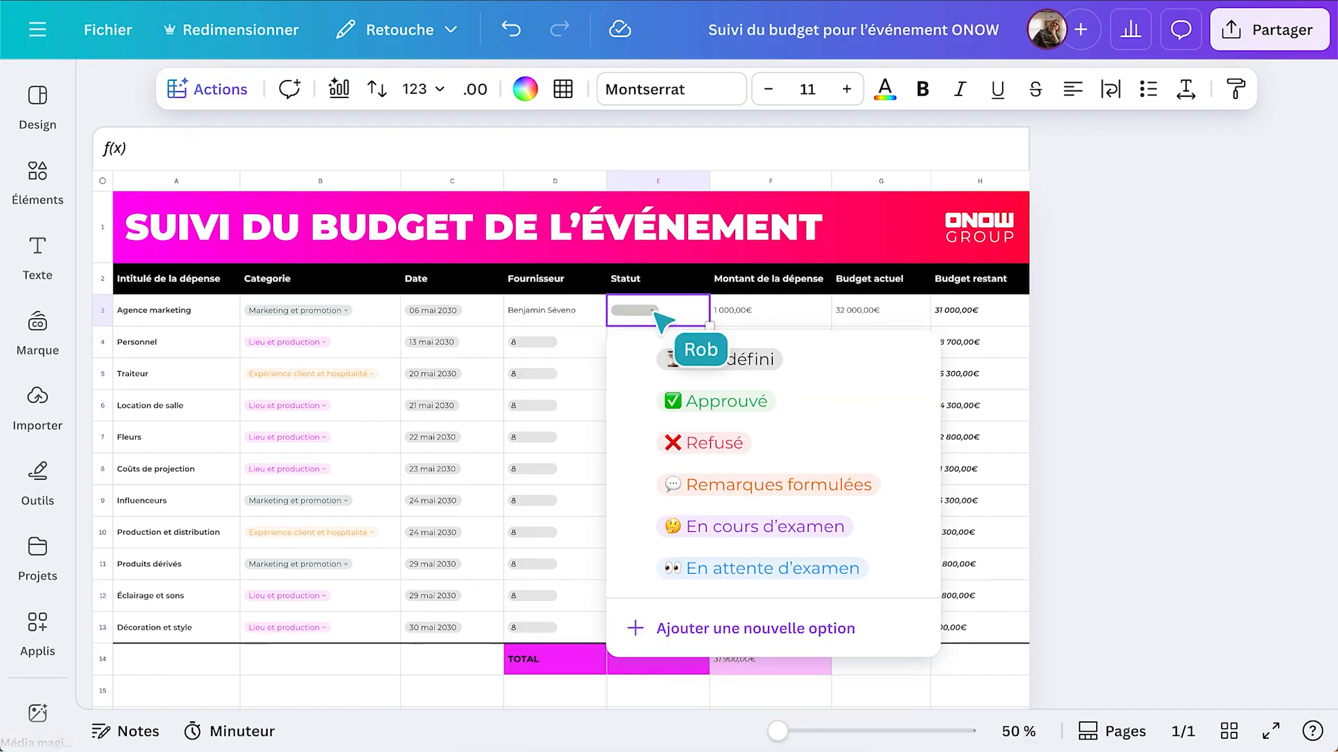
{"action": "left_click", "coordinate": [841, 362]}
{"action": "left_click", "coordinate": [656, 360]}
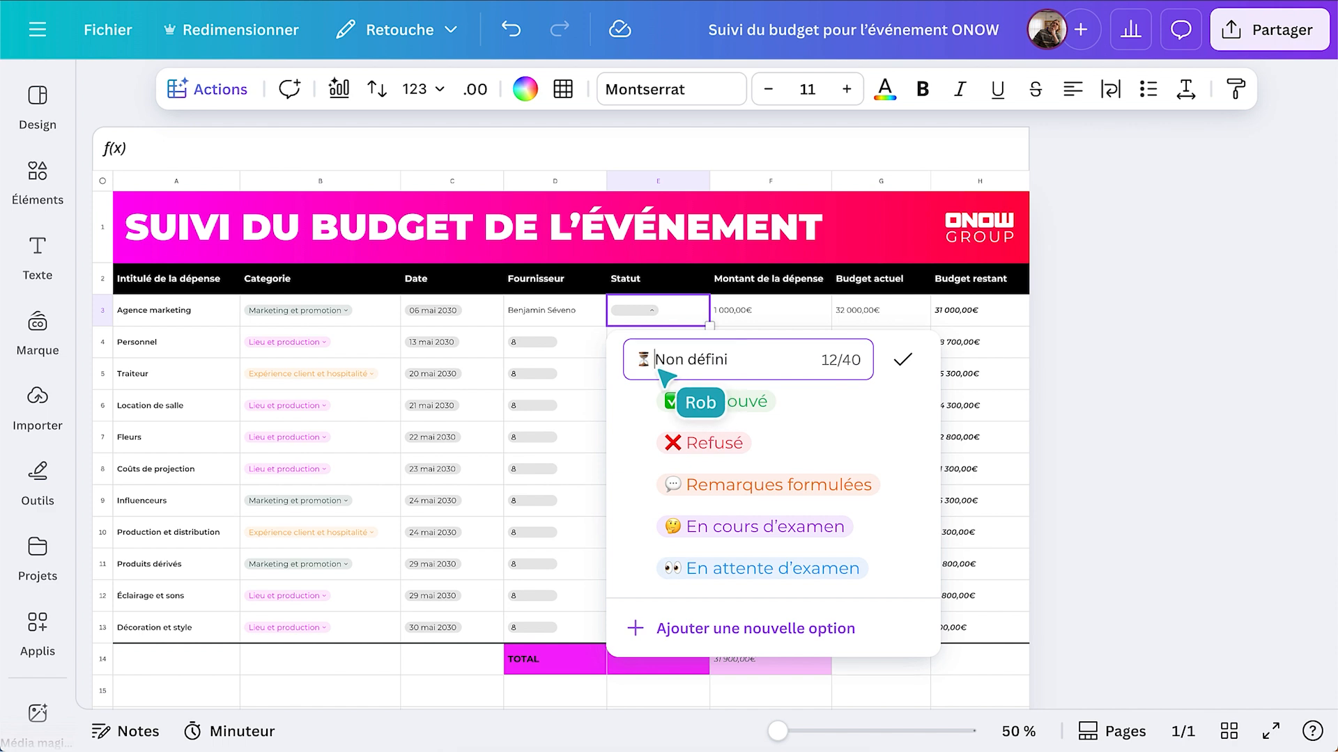
{"action": "left_click_drag", "start_coordinate": [659, 368], "coordinate": [727, 368]}
{"action": "type", "text": "Pas encore commencé"}
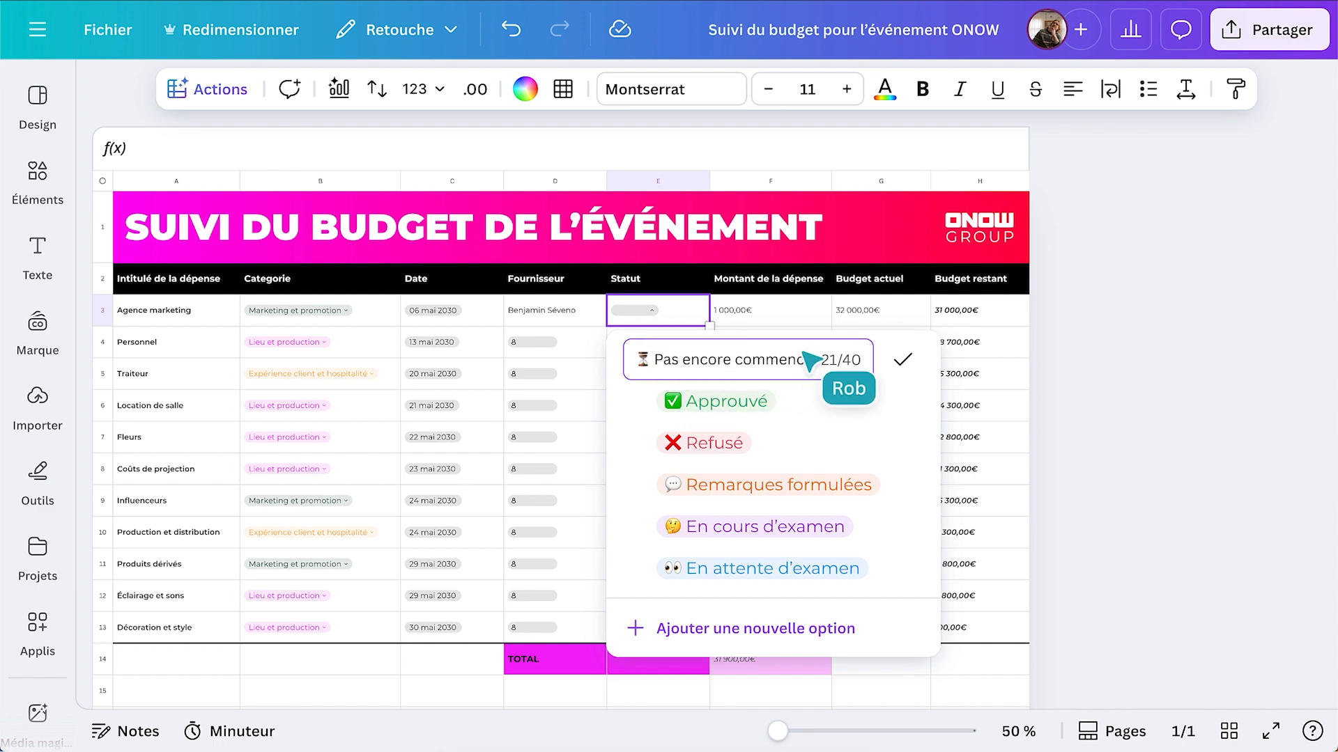
{"action": "left_click", "coordinate": [903, 361]}
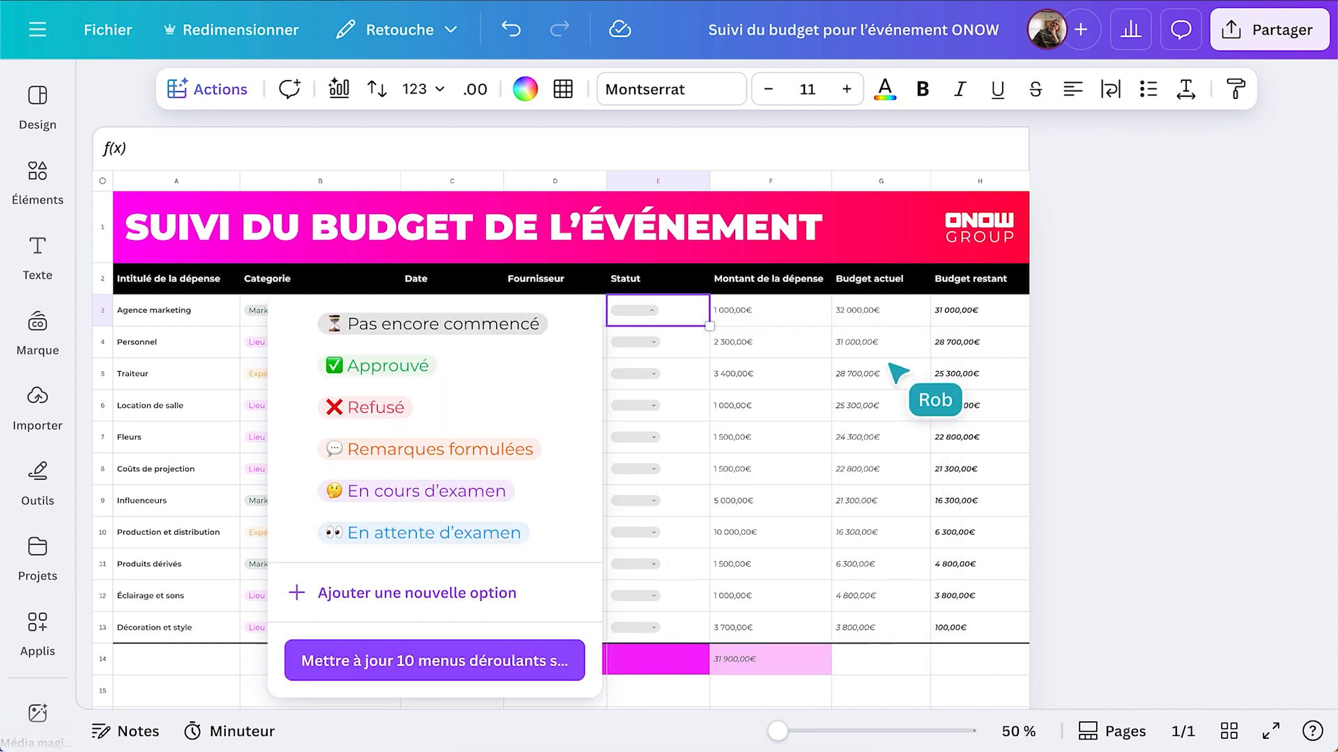
{"action": "left_click", "coordinate": [449, 665]}
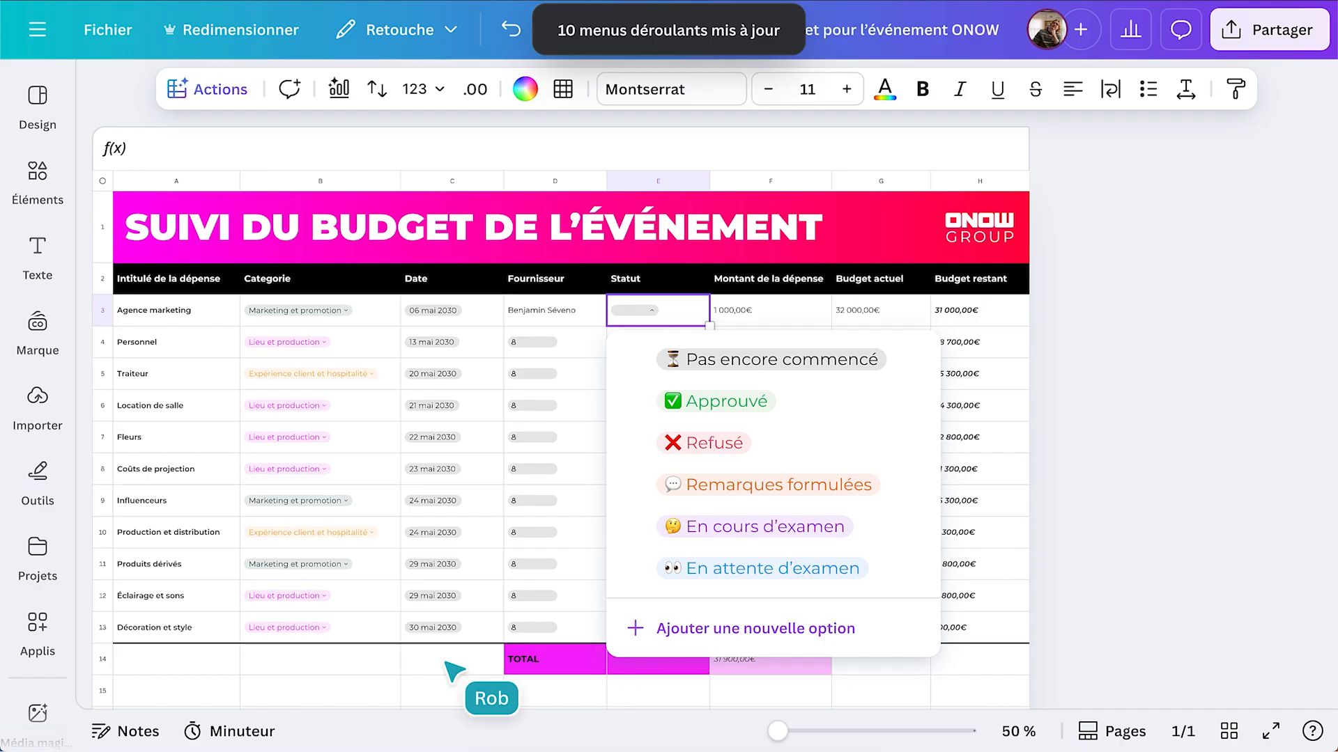
- Set the Agence marketing status to "Remarques formulées" and open the status options for Personnel
{"action": "left_click", "coordinate": [766, 487]}
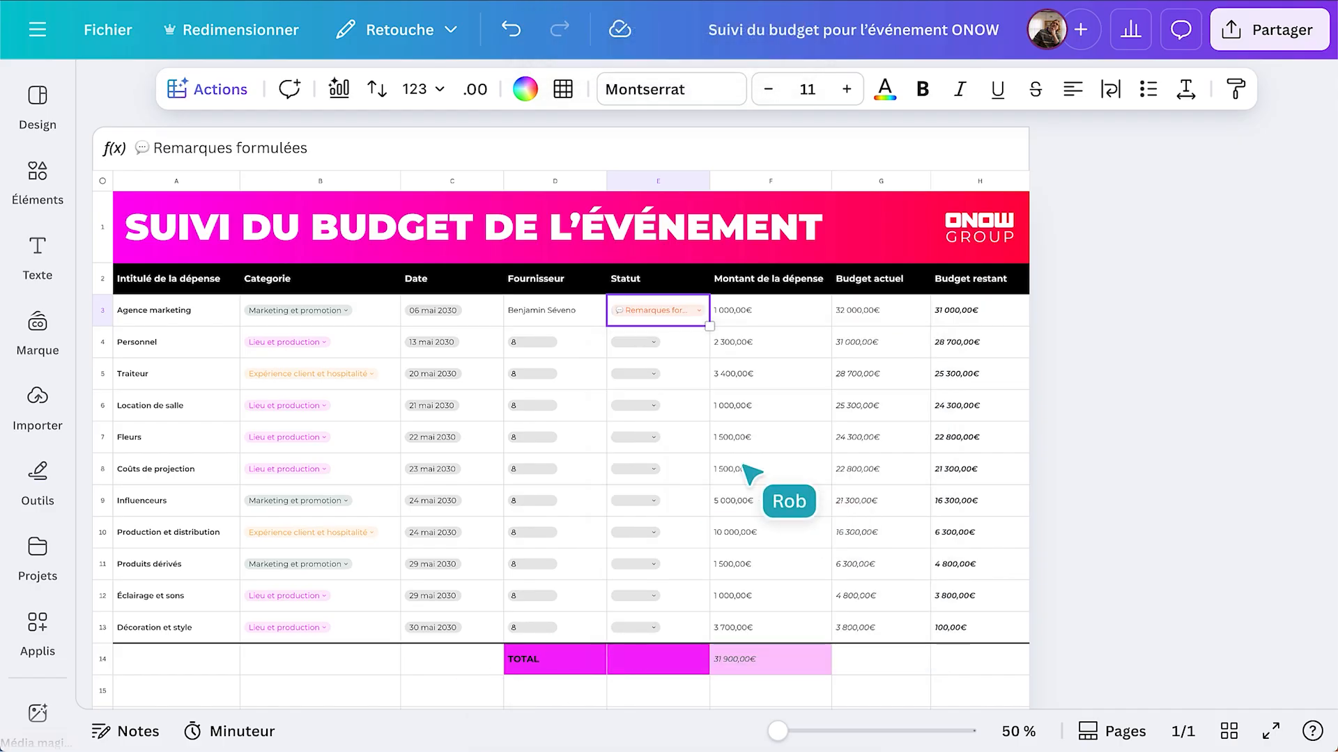
{"action": "left_click", "coordinate": [655, 342]}
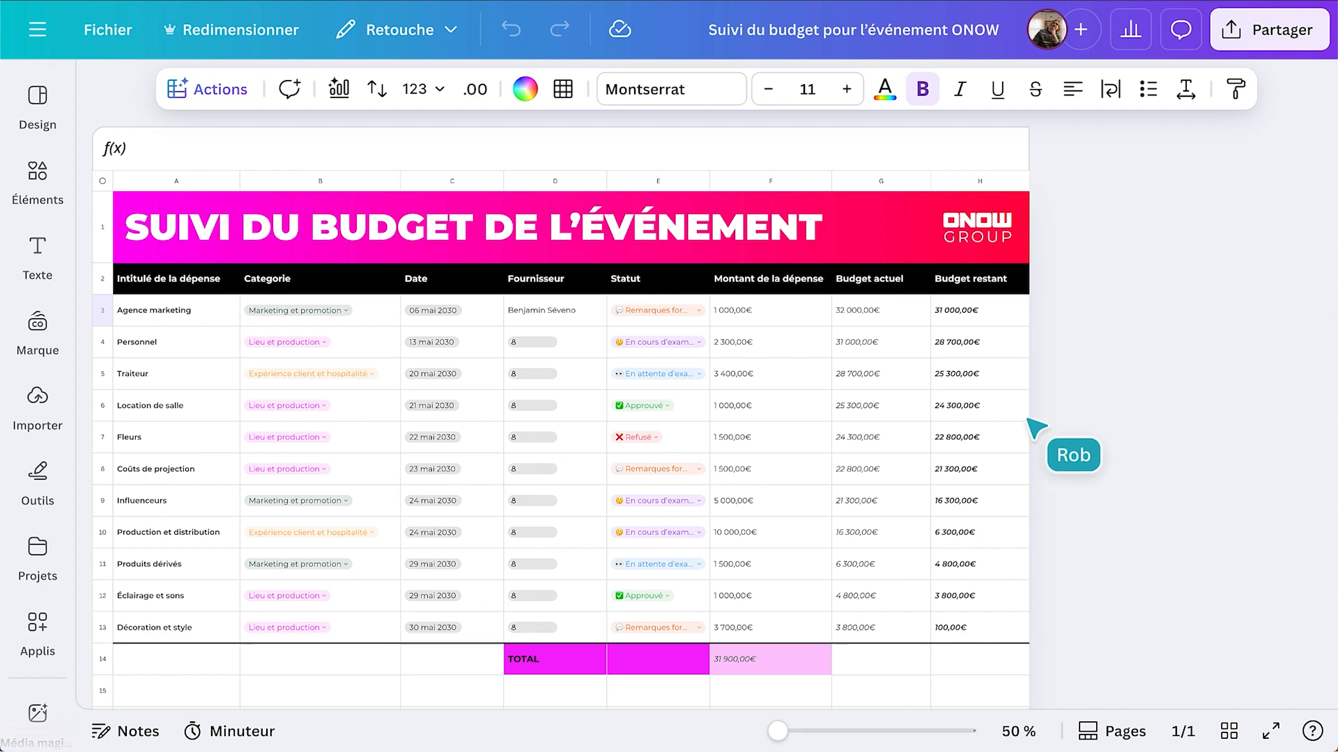
- Check the calculation summary for the Budget actuel cells of Agence marketing, Influenceurs and Produits dérivés
{"action": "left_click", "coordinate": [898, 319]}
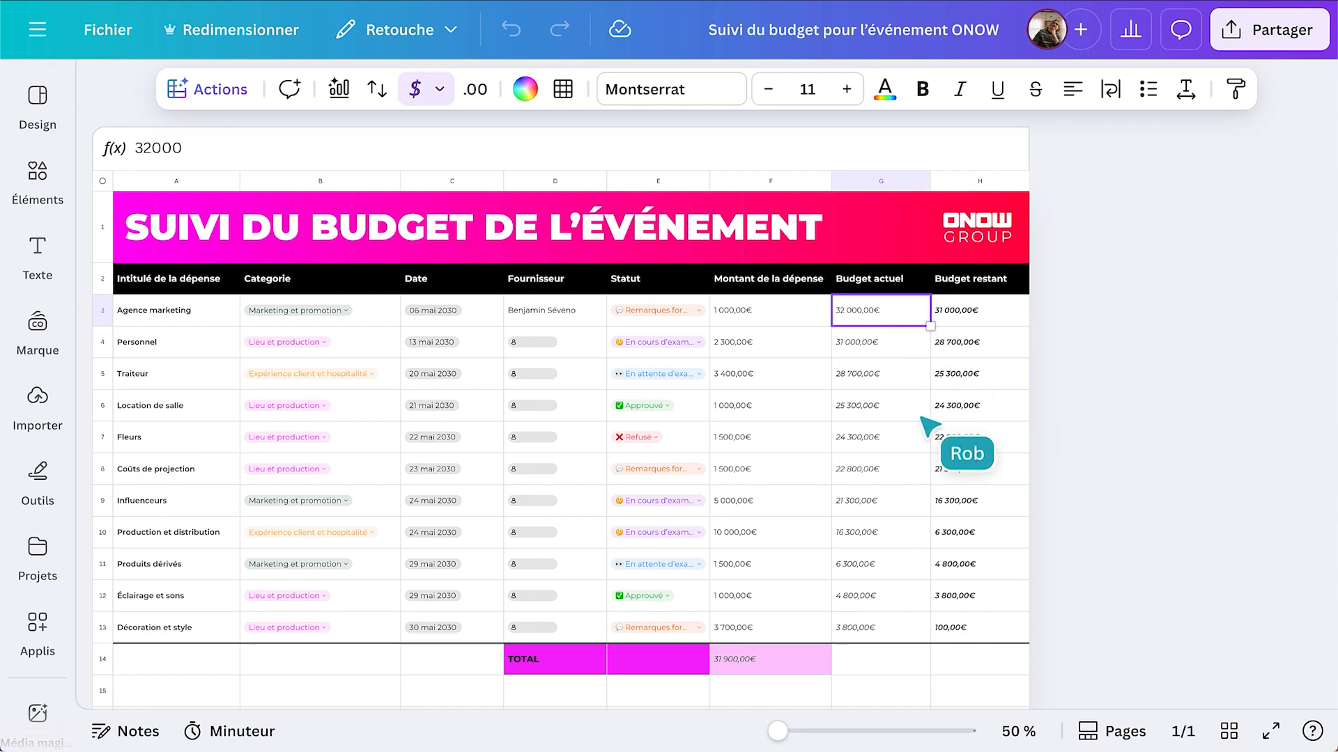
{"action": "left_click", "coordinate": [899, 509], "text": "ctrl"}
{"action": "left_click", "coordinate": [899, 568], "text": "ctrl"}
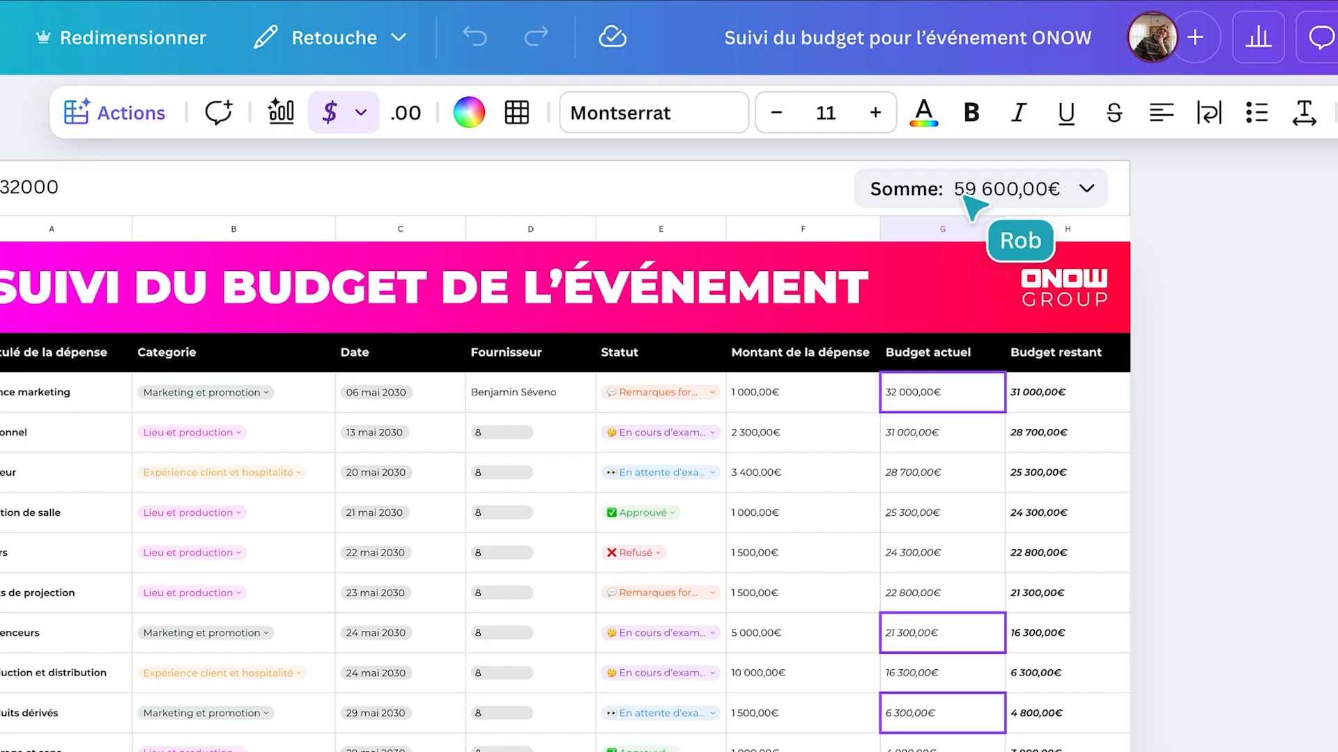
{"action": "left_click", "coordinate": [964, 197]}
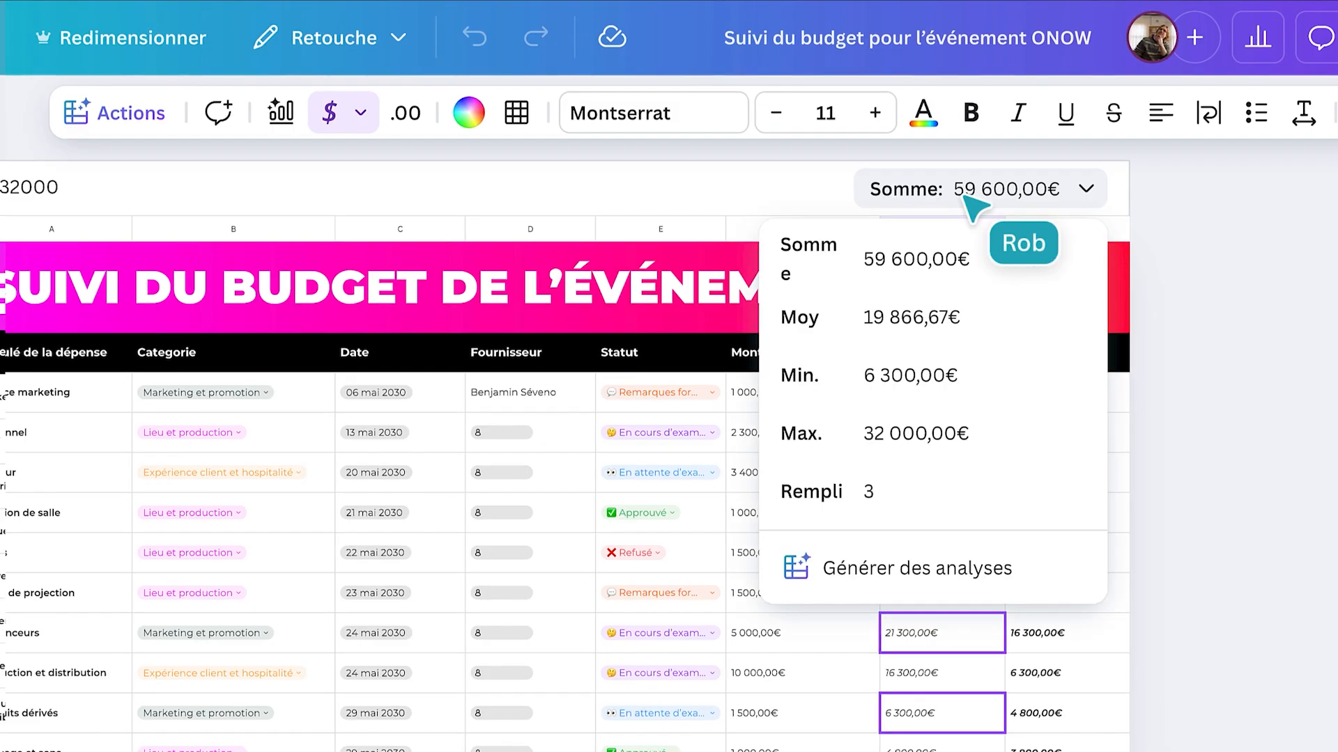
{"action": "left_click", "coordinate": [965, 197]}
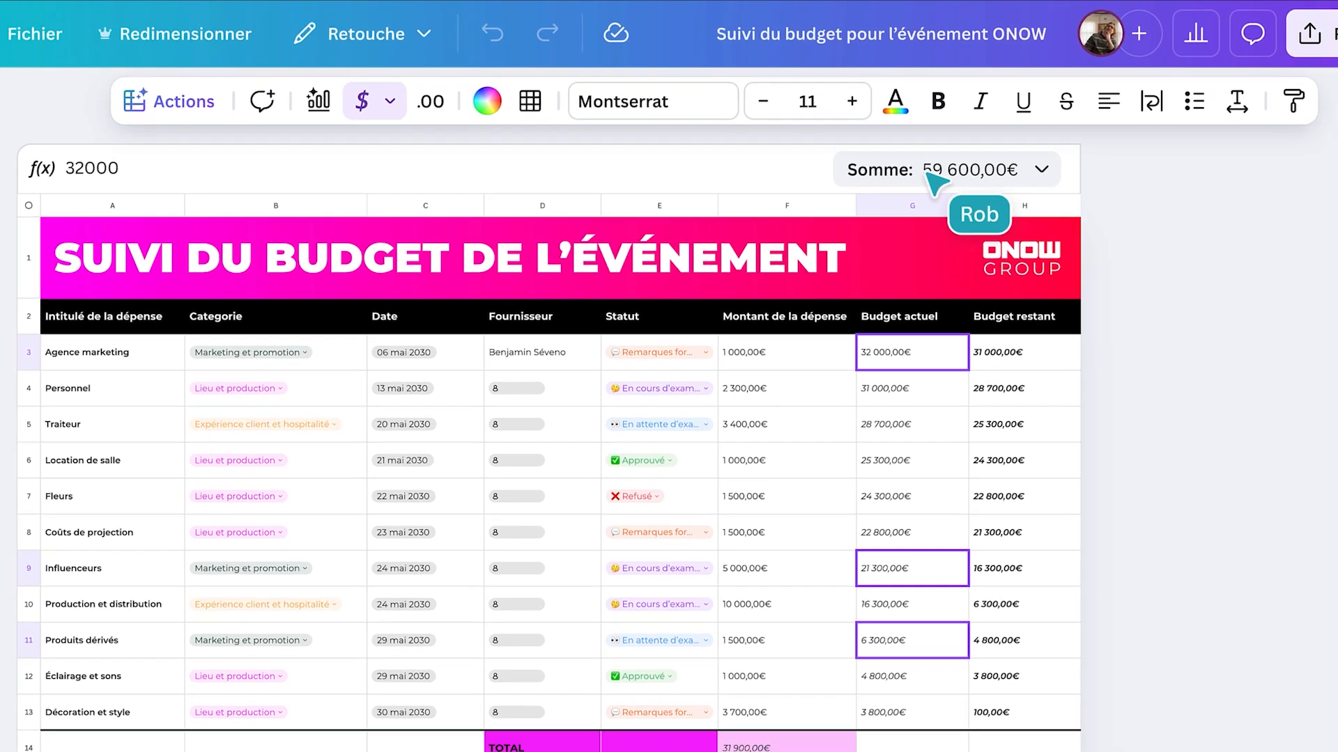
- Total Budget actuel in G14 using Magic Formulas with the prompt "ajoute le total pour cette colonne", and extend the formula to H14
{"action": "scroll", "coordinate": [915, 438], "scroll_direction": "down", "scroll_amount": 2}
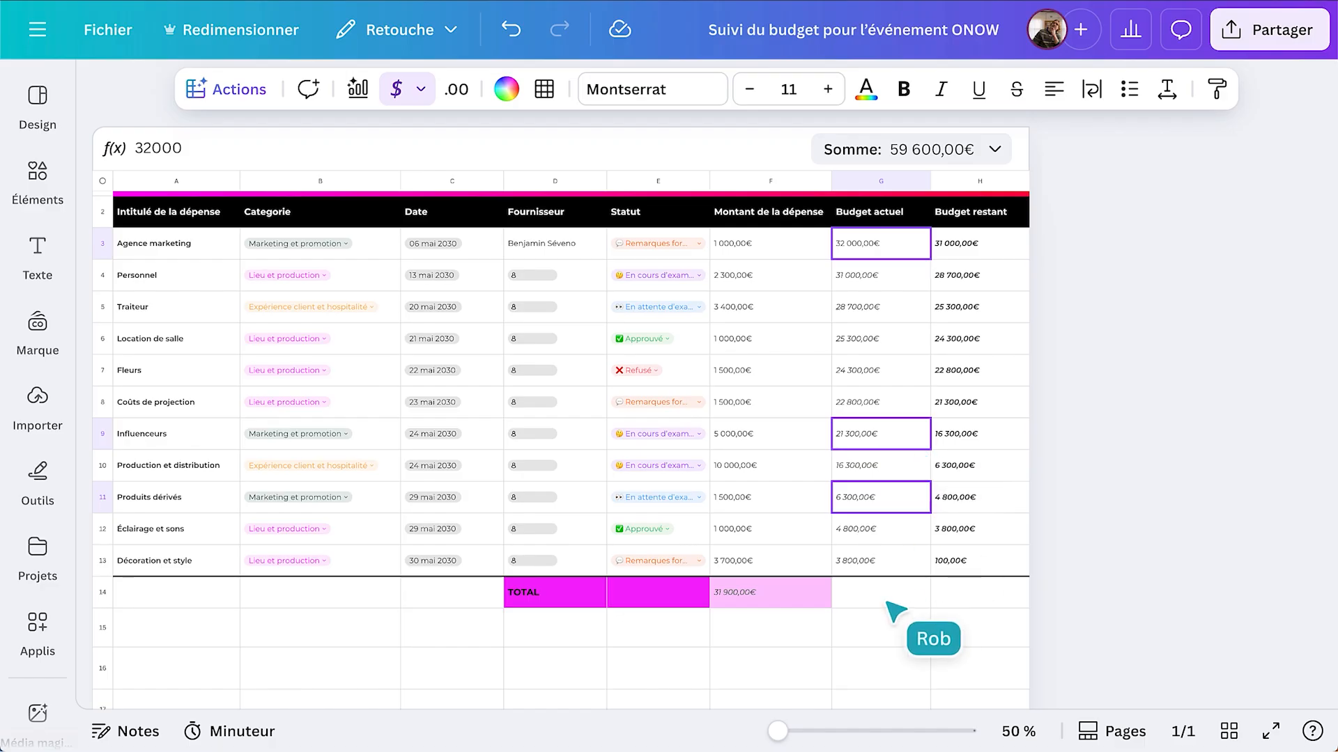
{"action": "left_click", "coordinate": [847, 595]}
{"action": "left_click", "coordinate": [233, 99]}
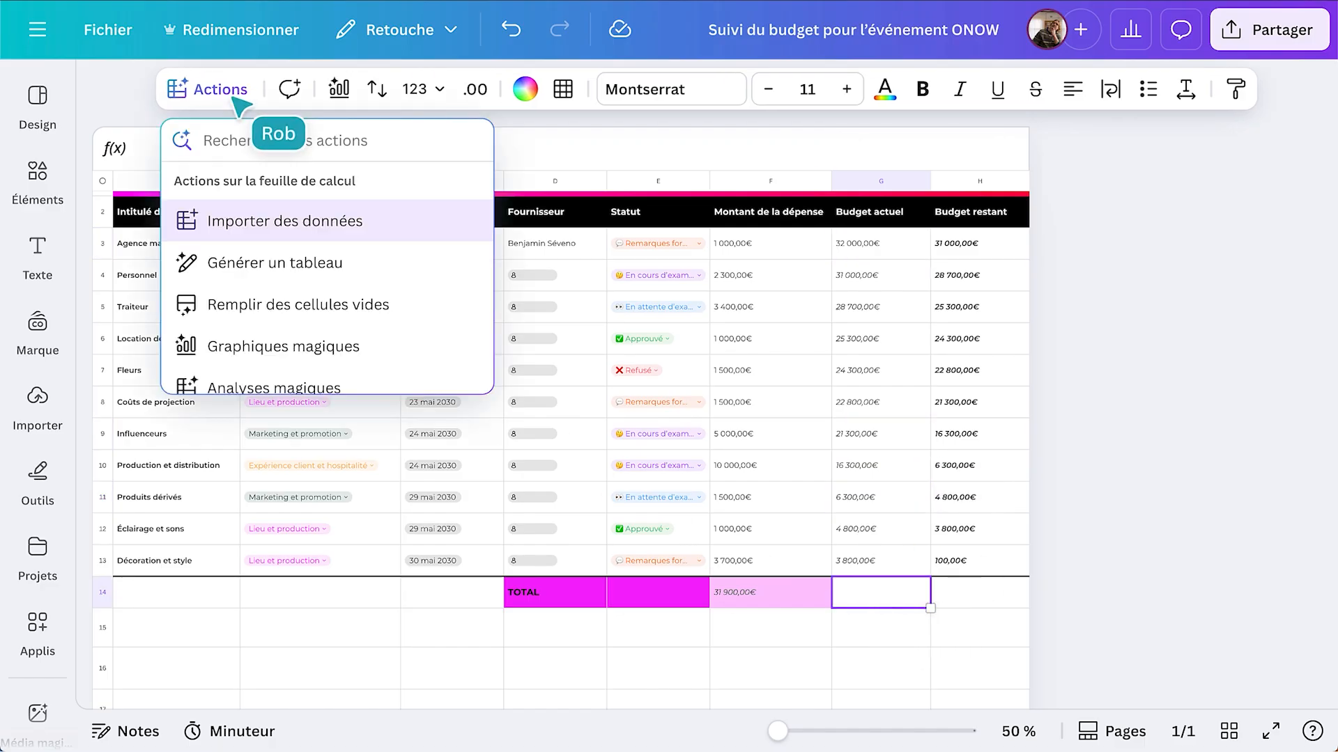
{"action": "scroll", "coordinate": [274, 233], "scroll_direction": "down", "scroll_amount": 10}
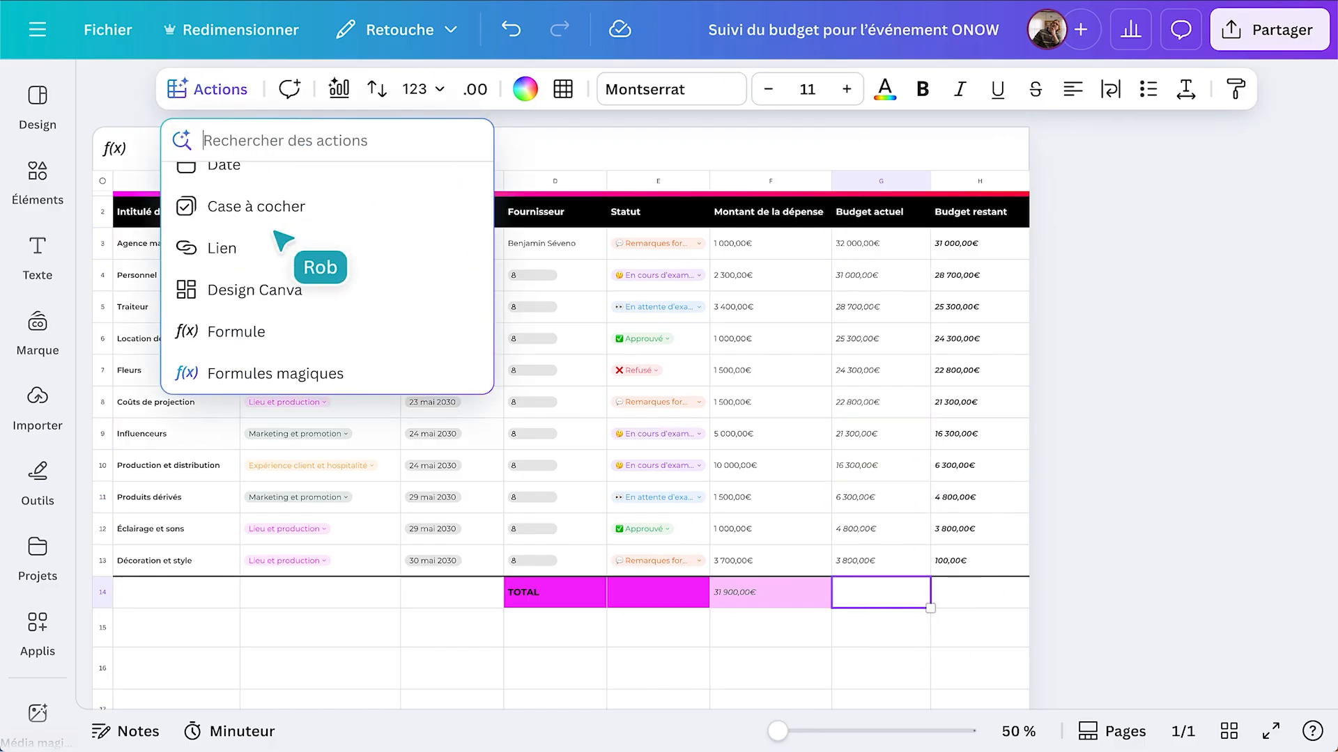
{"action": "left_click", "coordinate": [287, 374]}
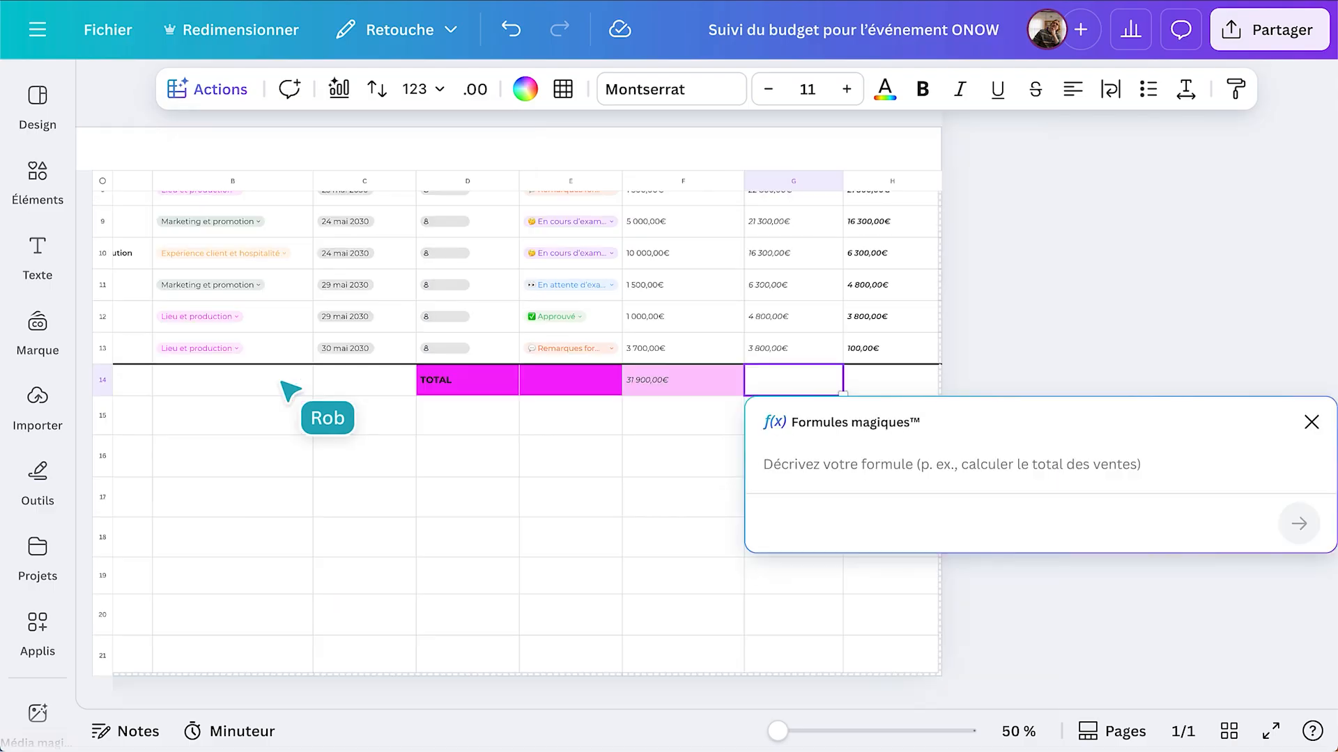
{"action": "type", "text": "ajoute le tota"}
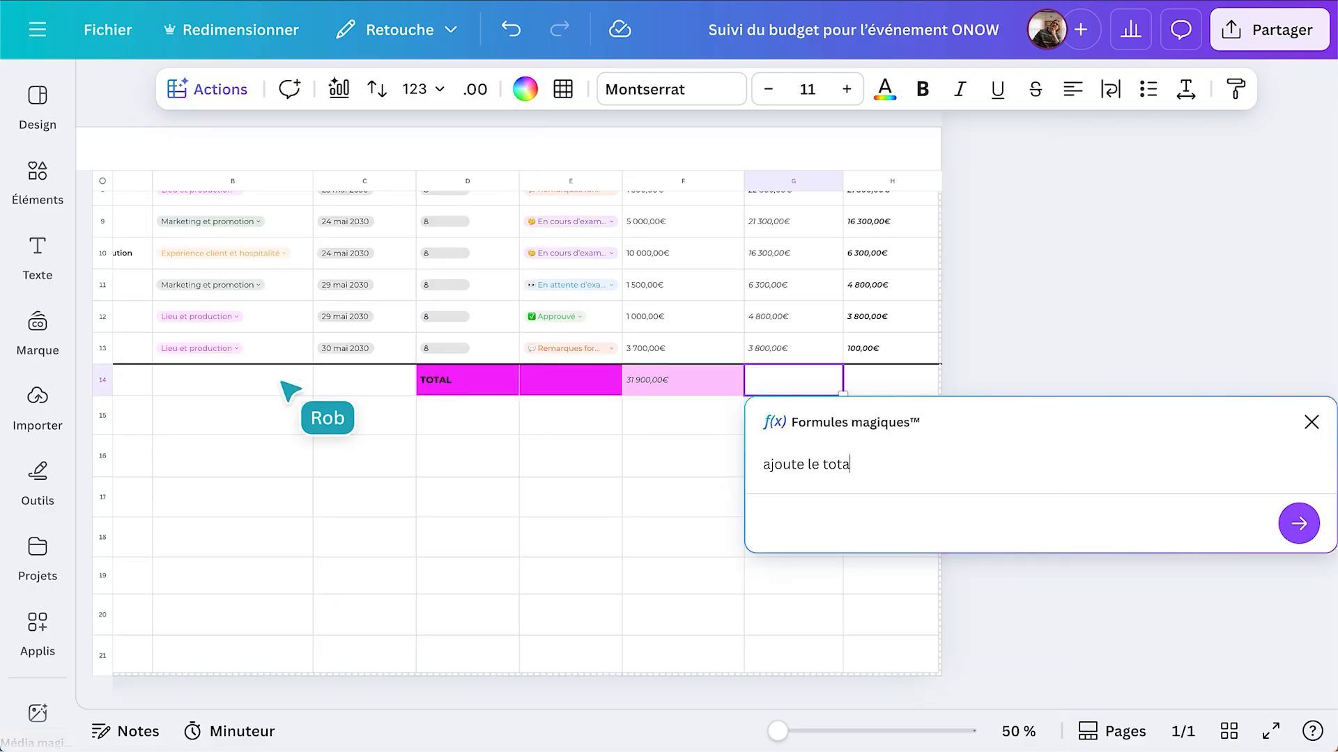
{"action": "type", "text": "l pour cette colonne"}
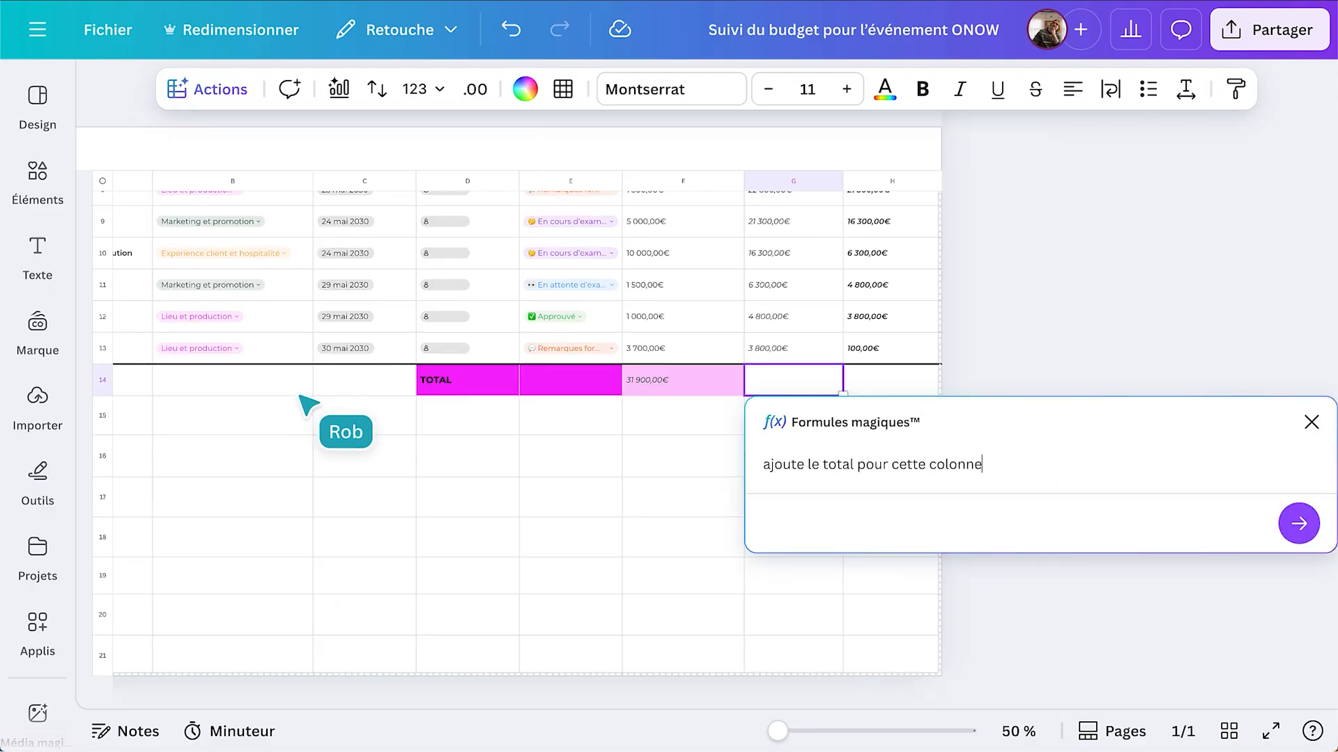
{"action": "left_click", "coordinate": [1297, 524]}
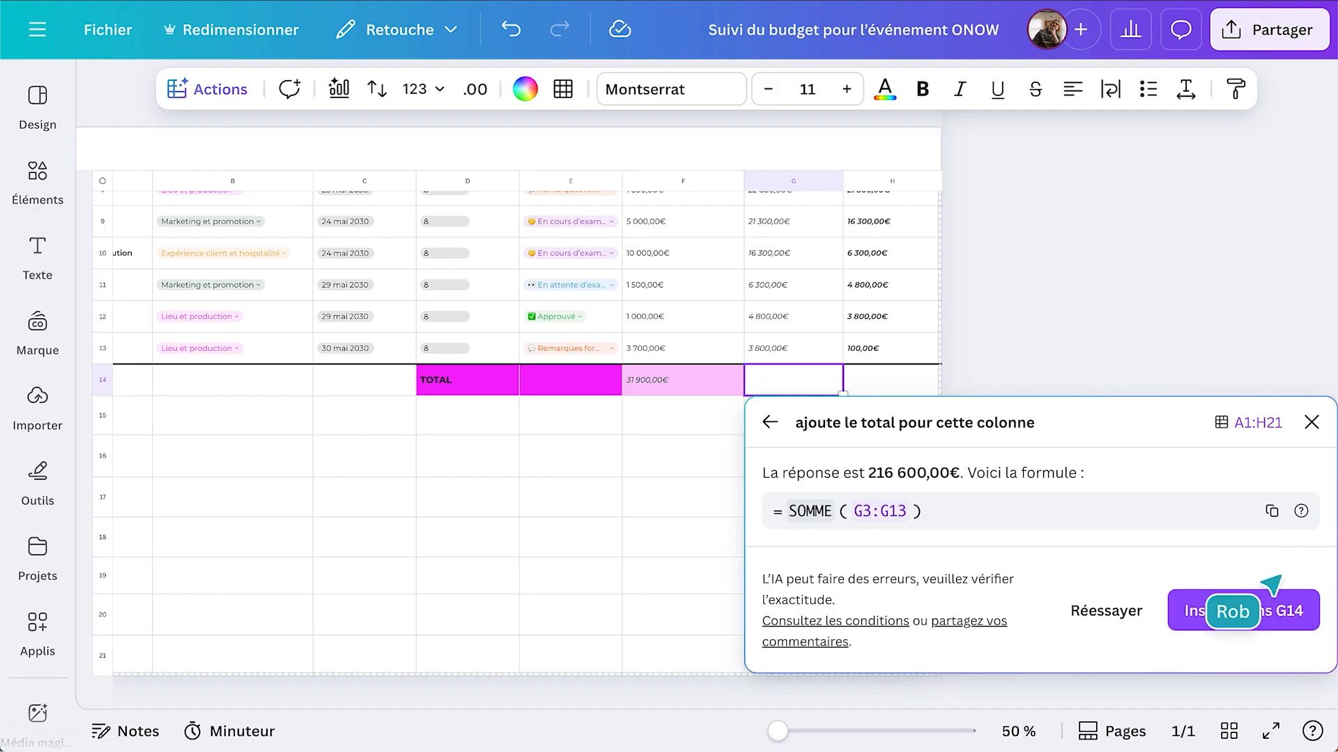
{"action": "left_click", "coordinate": [1227, 617]}
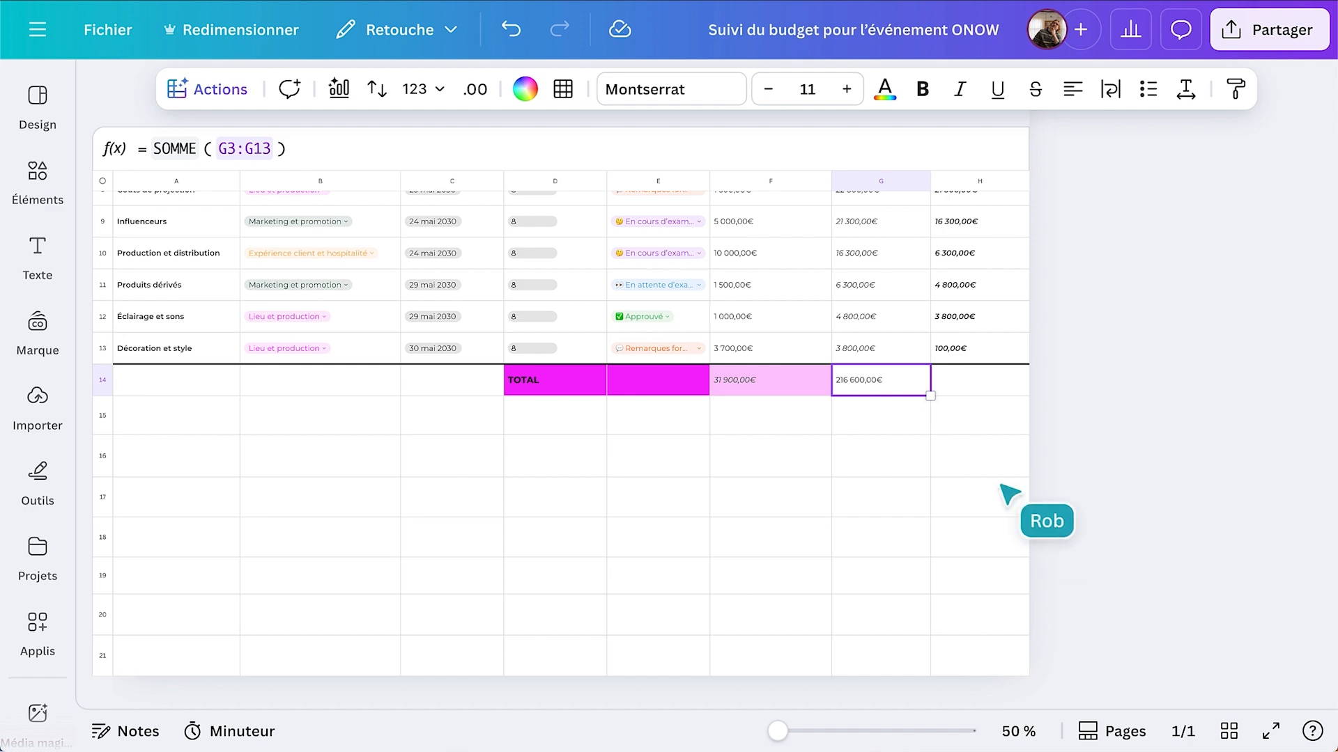
{"action": "left_click_drag", "start_coordinate": [941, 401], "coordinate": [1035, 403]}
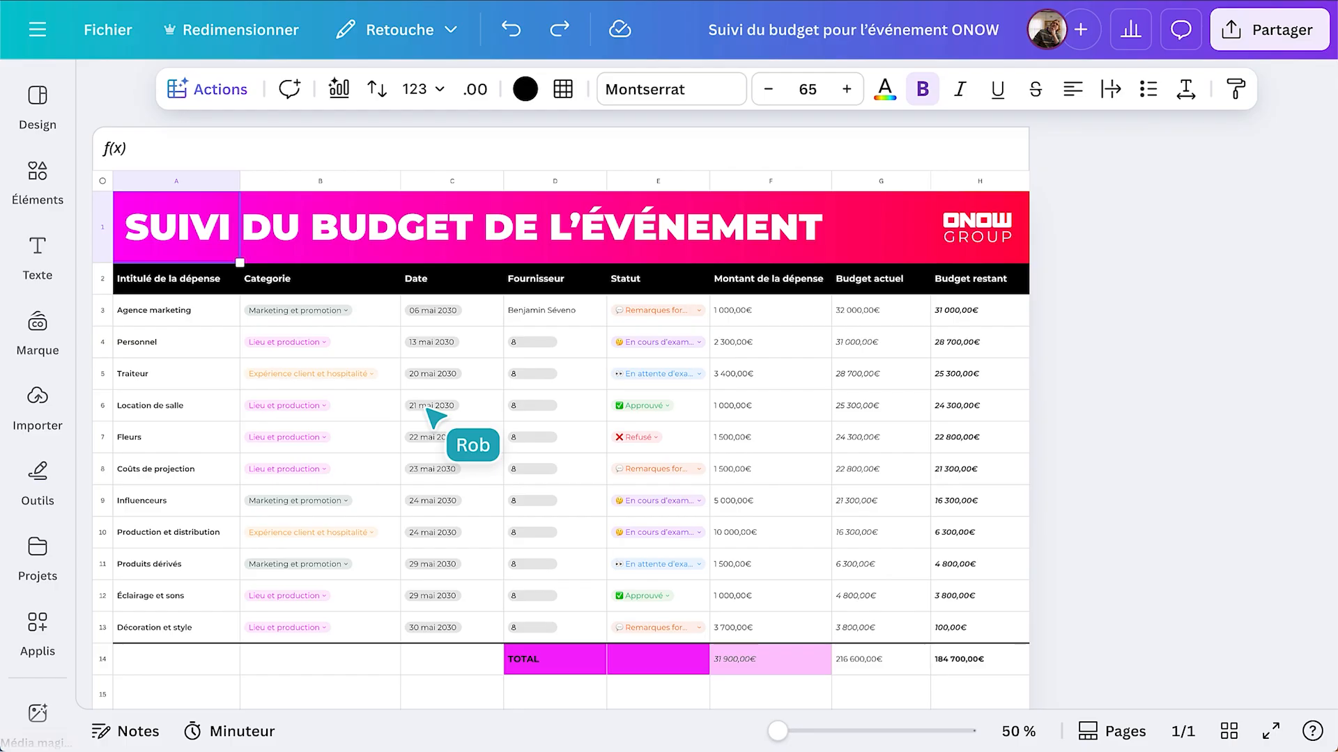
- Generate Magic Insights for the question "Où fait-on le plus d'économies ?" and review the resulting analyses
{"action": "left_click", "coordinate": [223, 98]}
{"action": "left_click", "coordinate": [254, 389]}
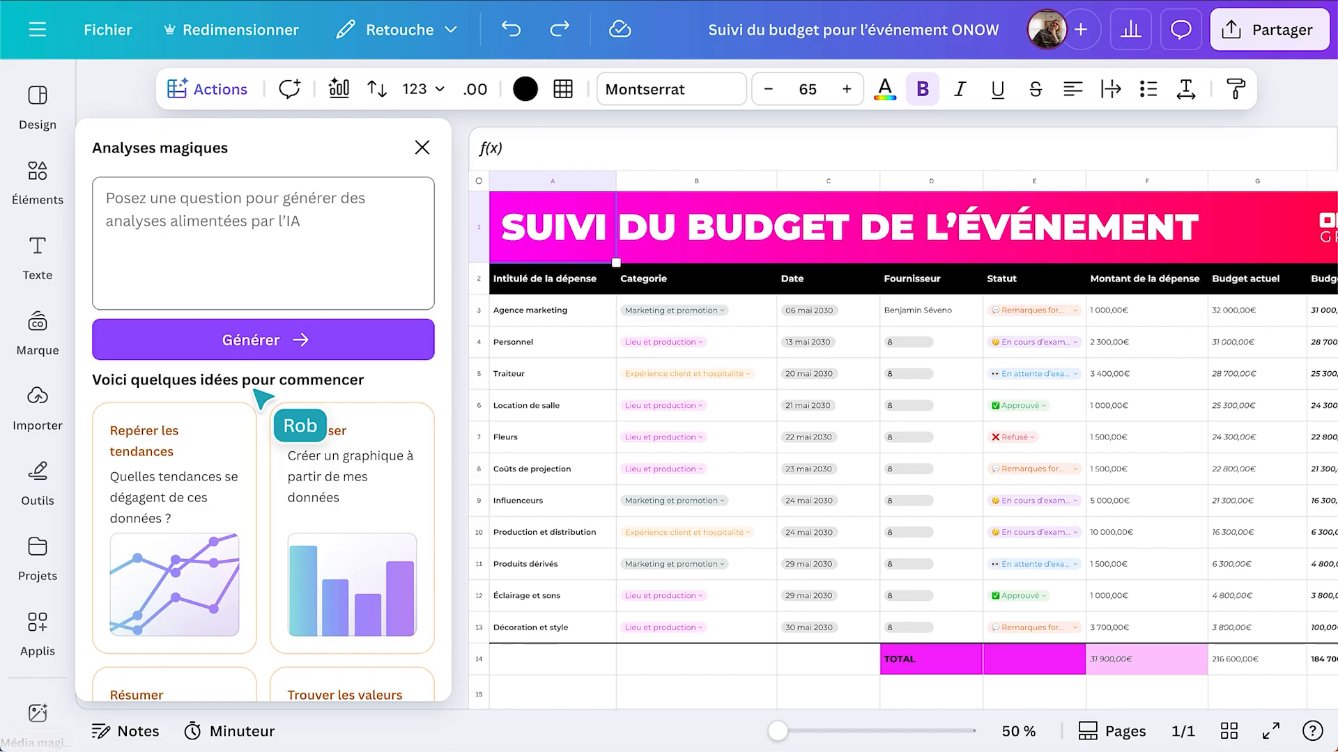
{"action": "left_click", "coordinate": [230, 282]}
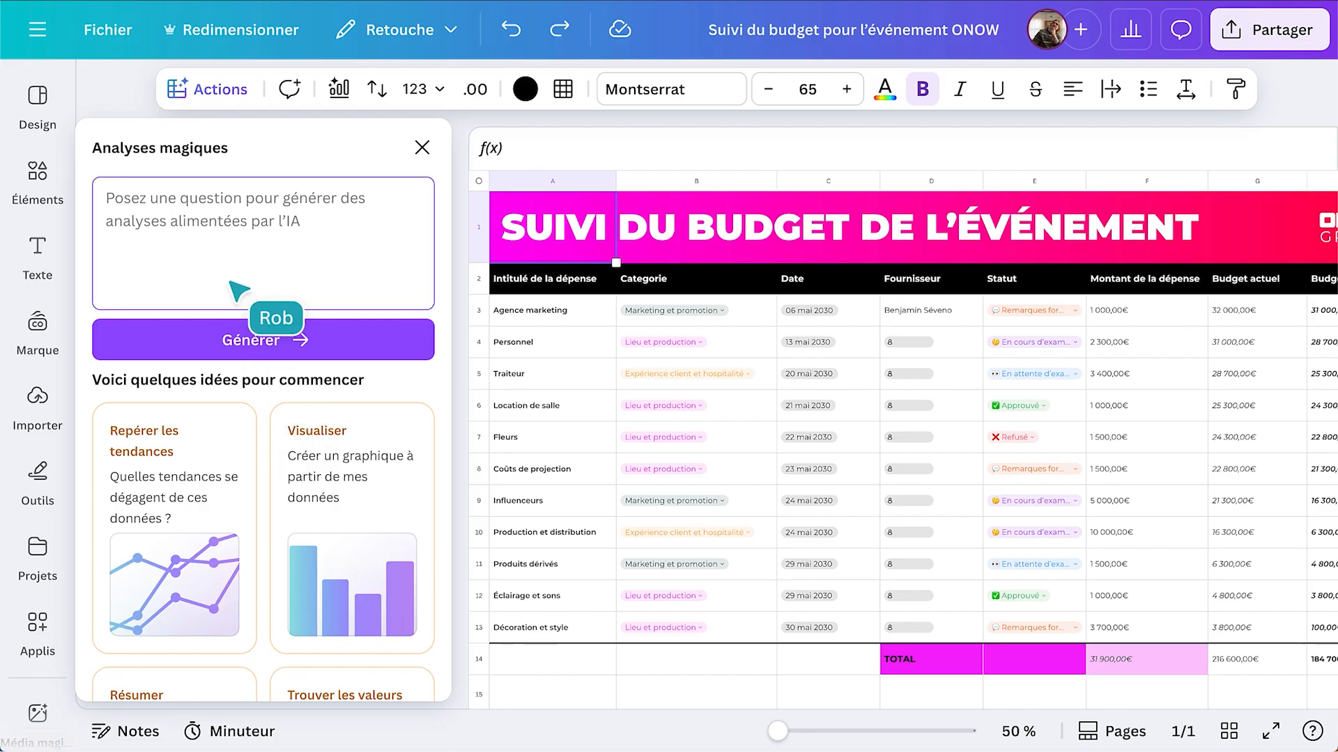
{"action": "type", "text": "Où"}
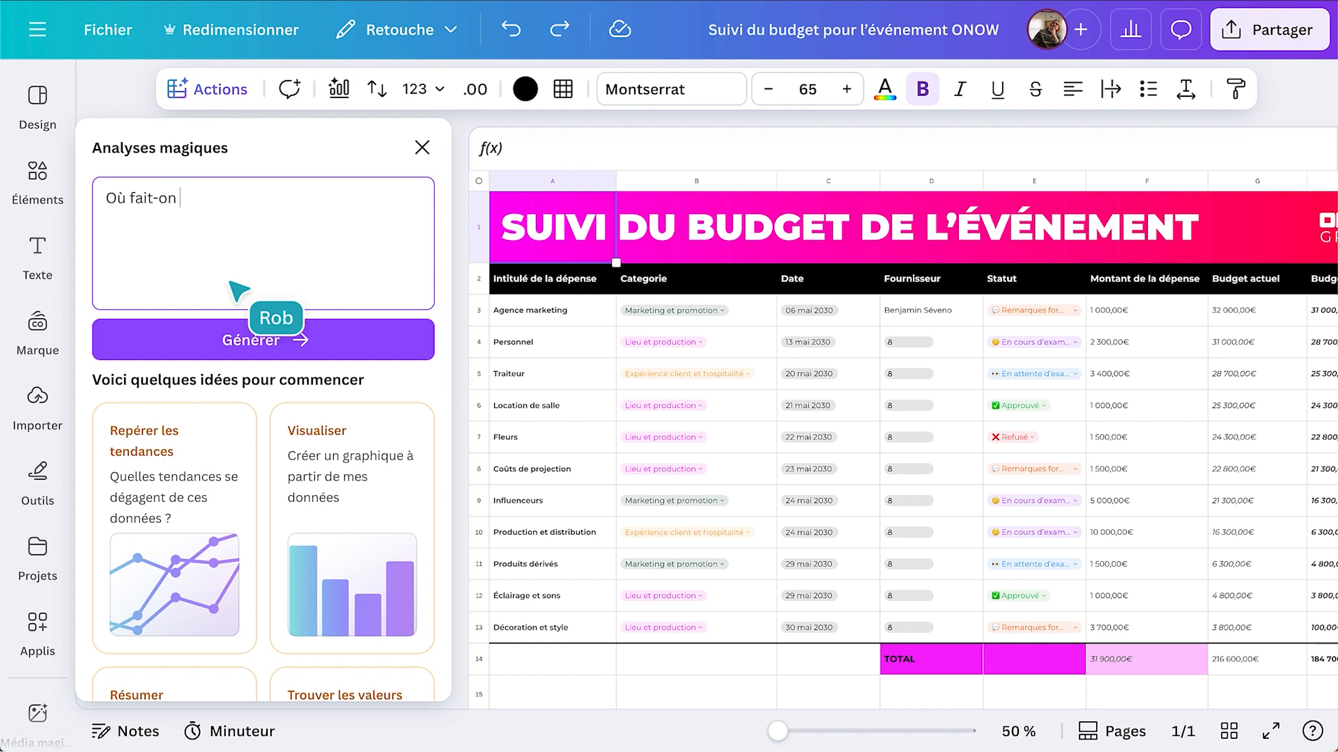
{"action": "left_click", "coordinate": [253, 341]}
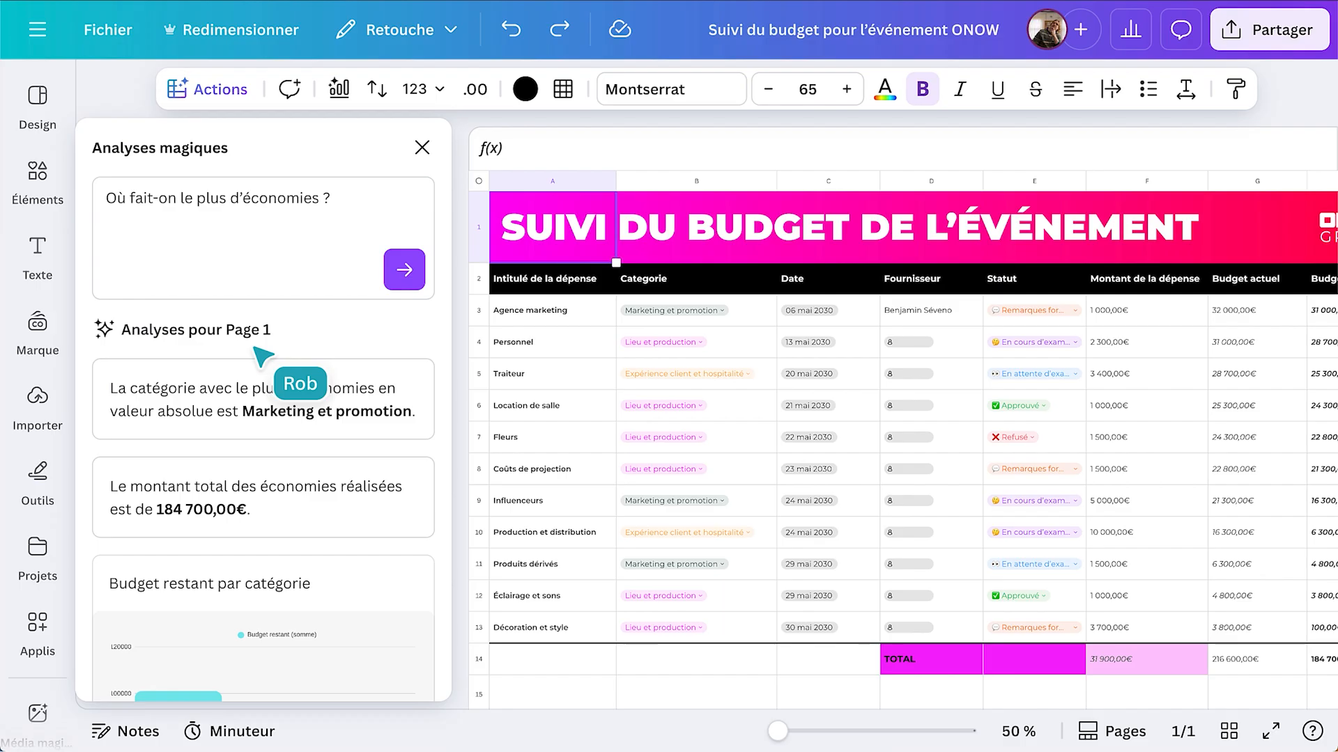
{"action": "scroll", "coordinate": [262, 357], "scroll_direction": "down", "scroll_amount": 4}
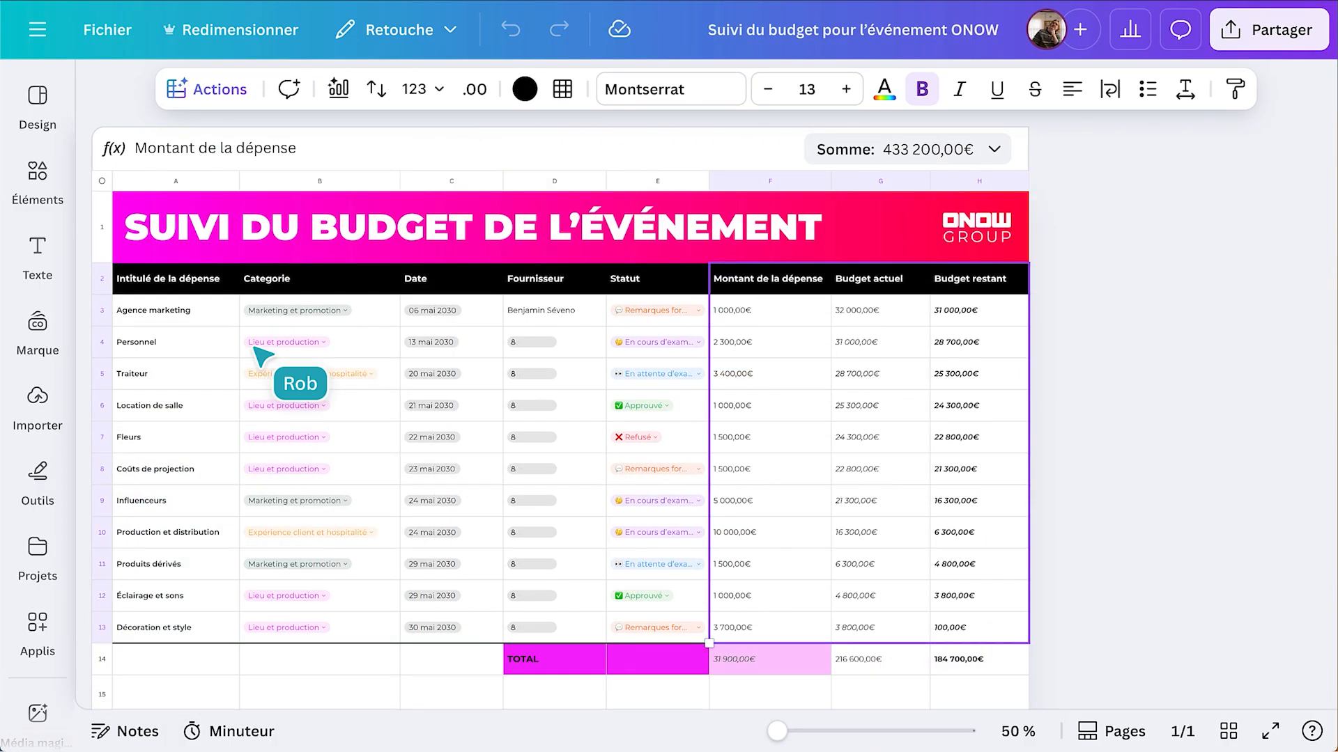
- Open Magic Charts for the selected range F2:H13
{"action": "left_click", "coordinate": [340, 90]}
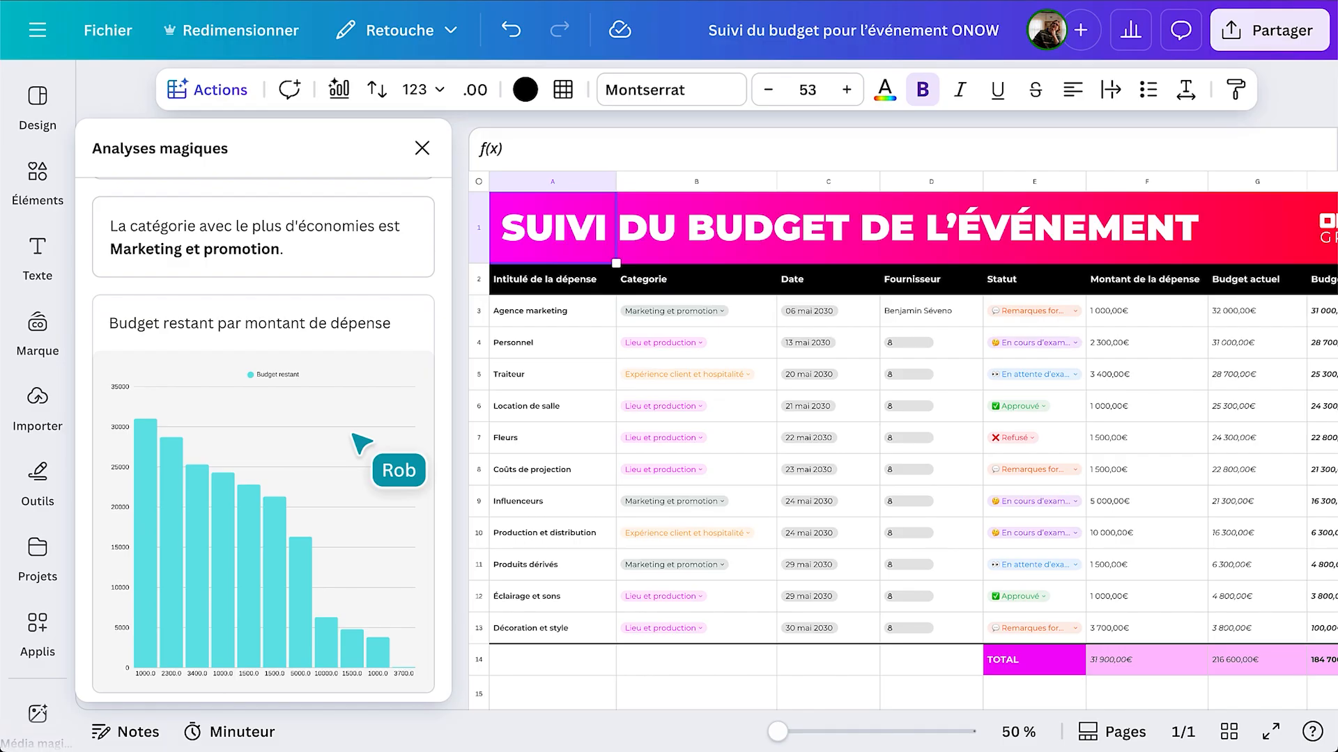
- Create a black heading band across A16:C16 with the text "Budget restant par montant de dépense"
{"action": "scroll", "coordinate": [590, 540], "scroll_direction": "down", "scroll_amount": 5}
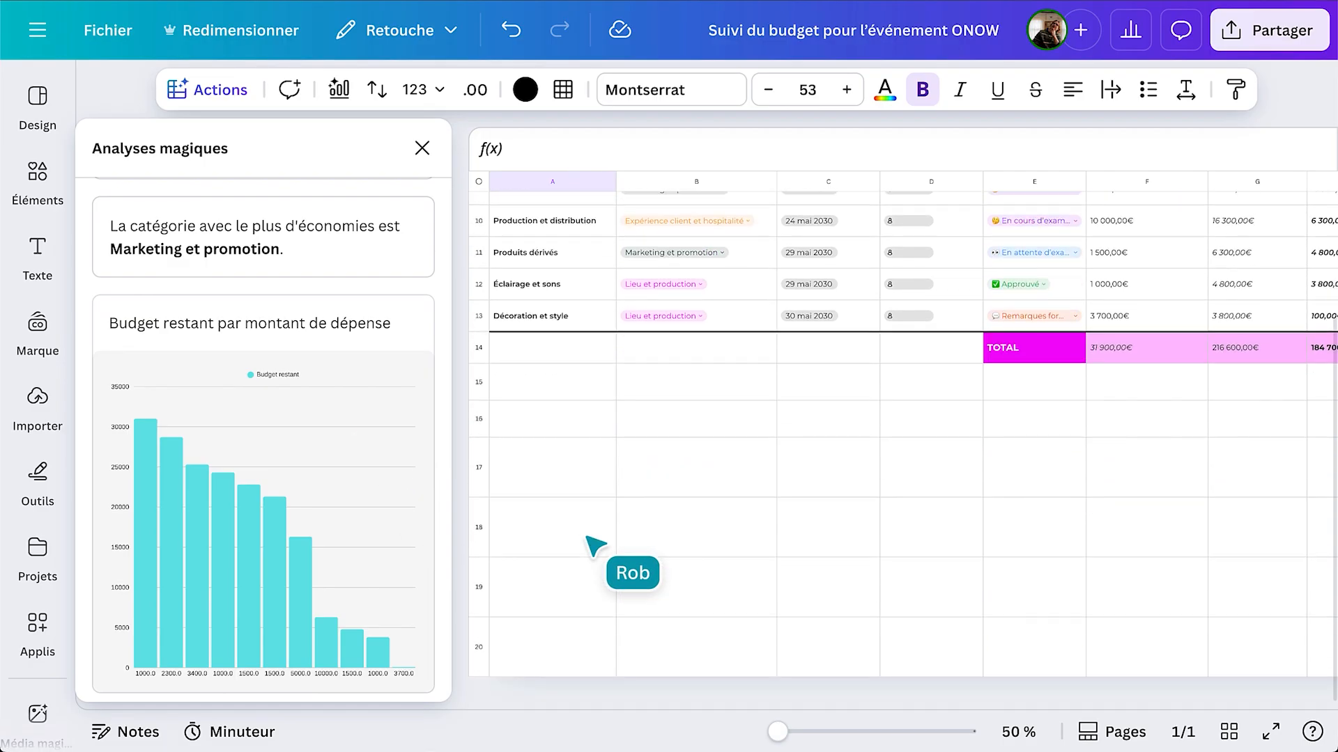
{"action": "left_click_drag", "start_coordinate": [555, 427], "coordinate": [838, 427]}
{"action": "left_click", "coordinate": [526, 89]}
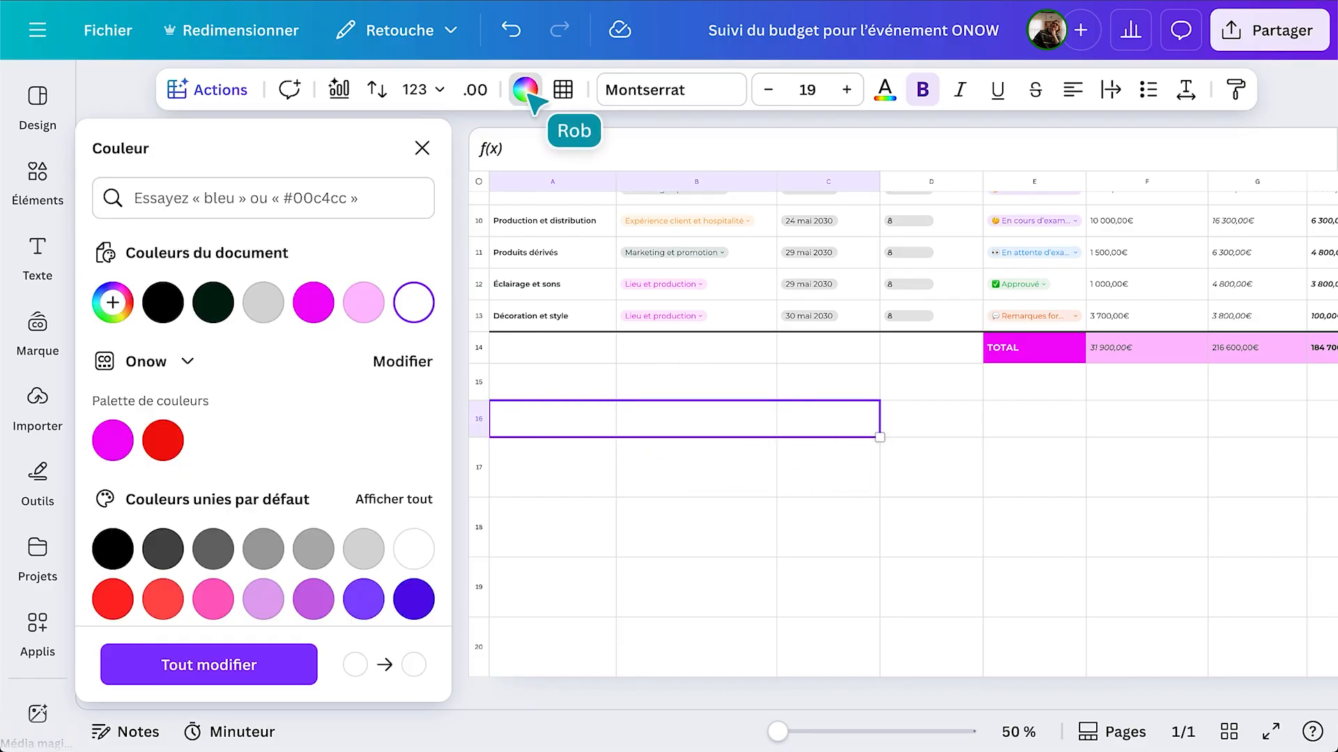
{"action": "left_click", "coordinate": [165, 307]}
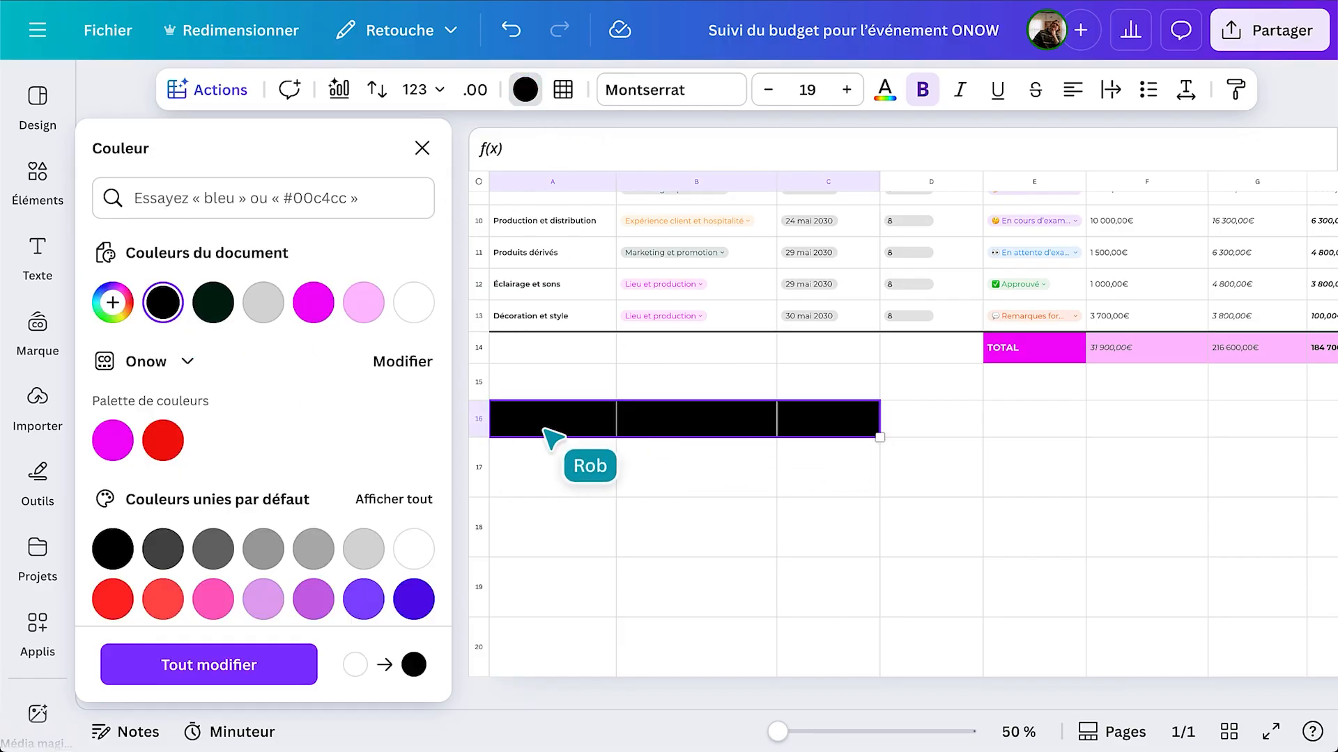
{"action": "type", "text": "Budget restant par montant de dépense"}
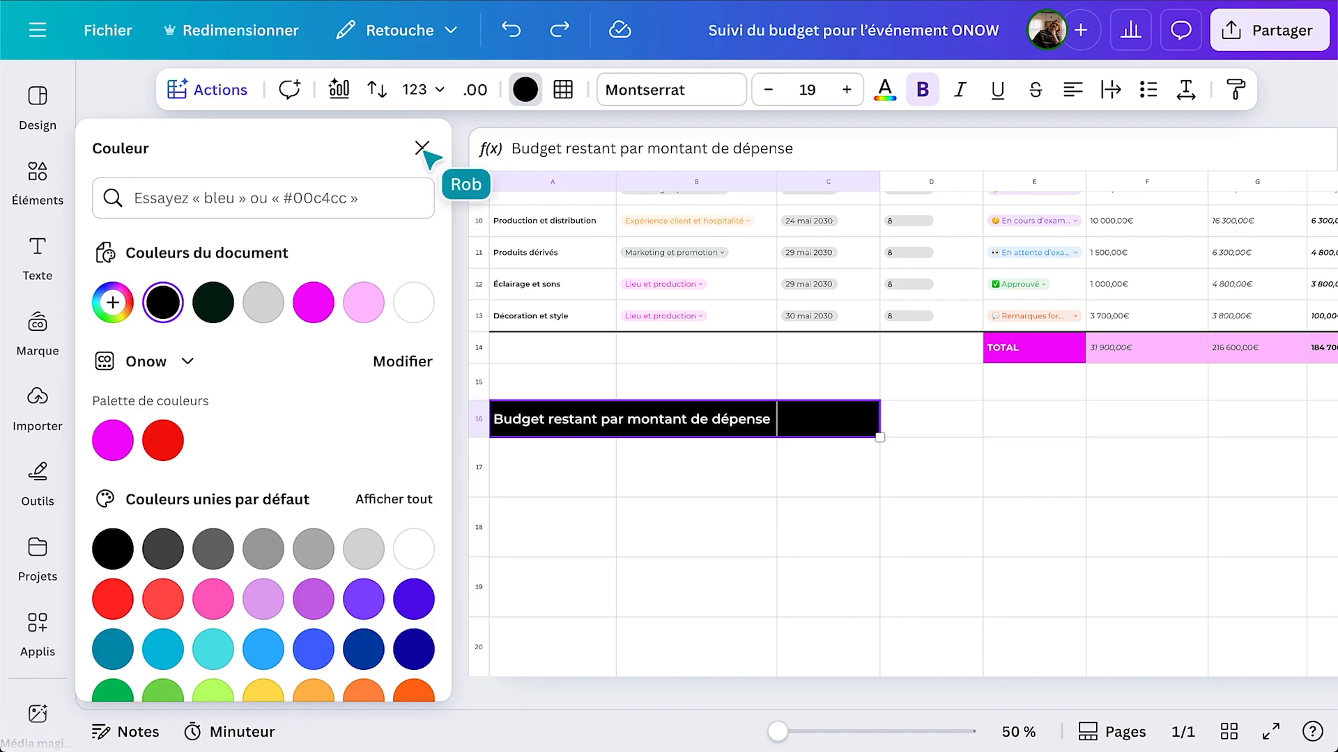
{"action": "left_click", "coordinate": [421, 148]}
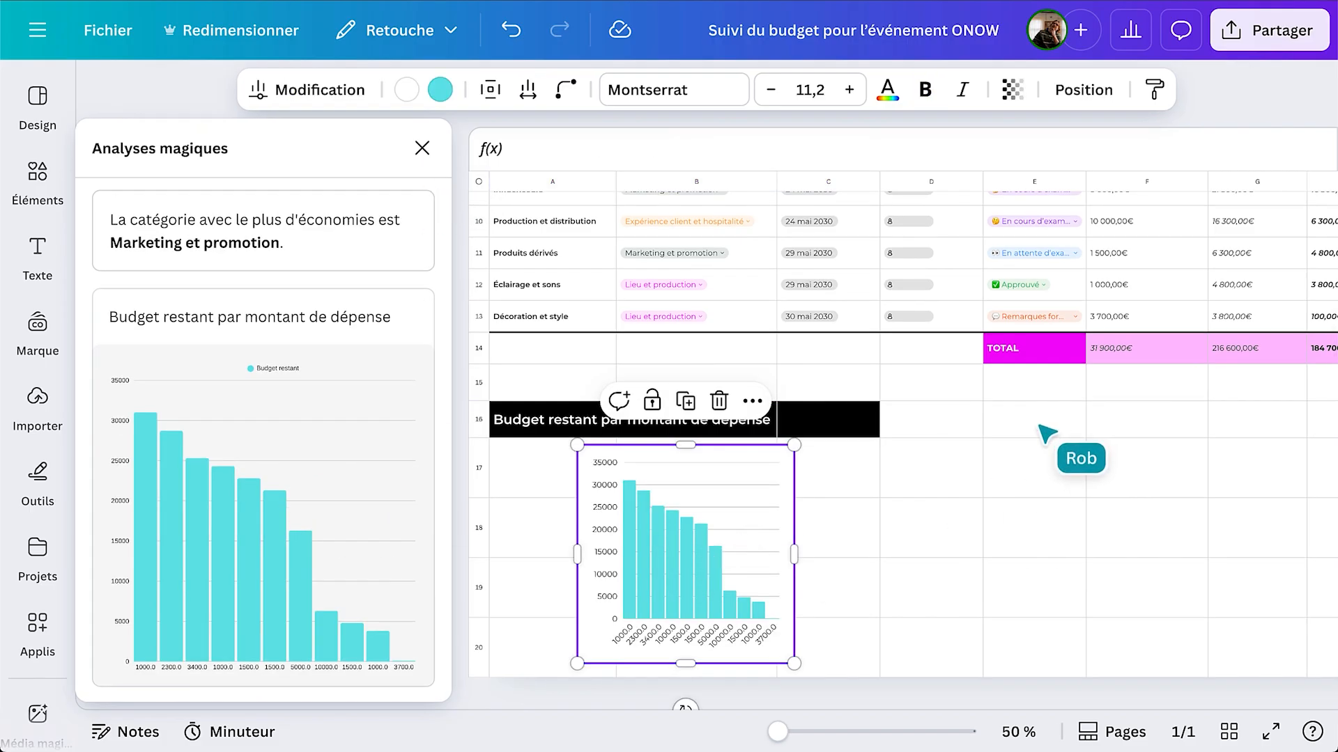
- Create a second black heading band across E16:H16 with the text "Où fait-on le plus d'économies ?"
{"action": "left_click_drag", "start_coordinate": [1053, 428], "coordinate": [1305, 421]}
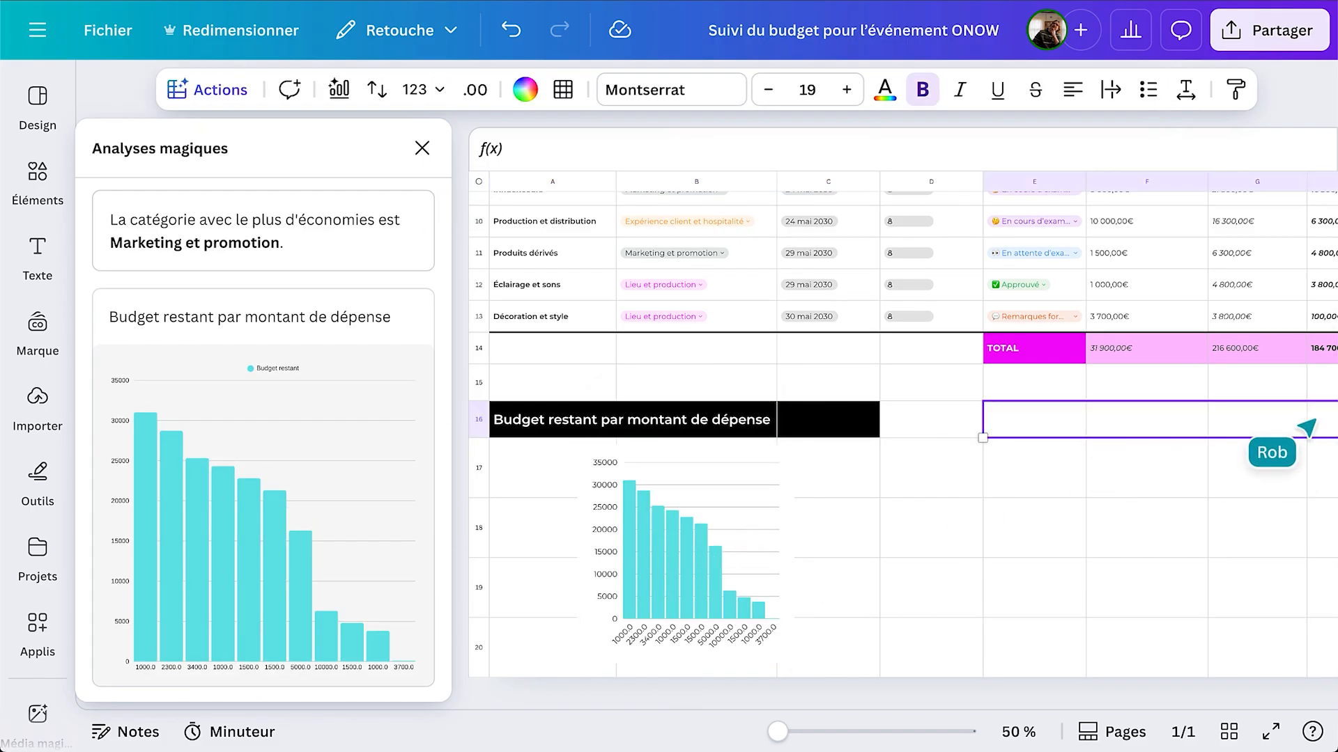
{"action": "left_click", "coordinate": [525, 89]}
{"action": "left_click", "coordinate": [163, 302]}
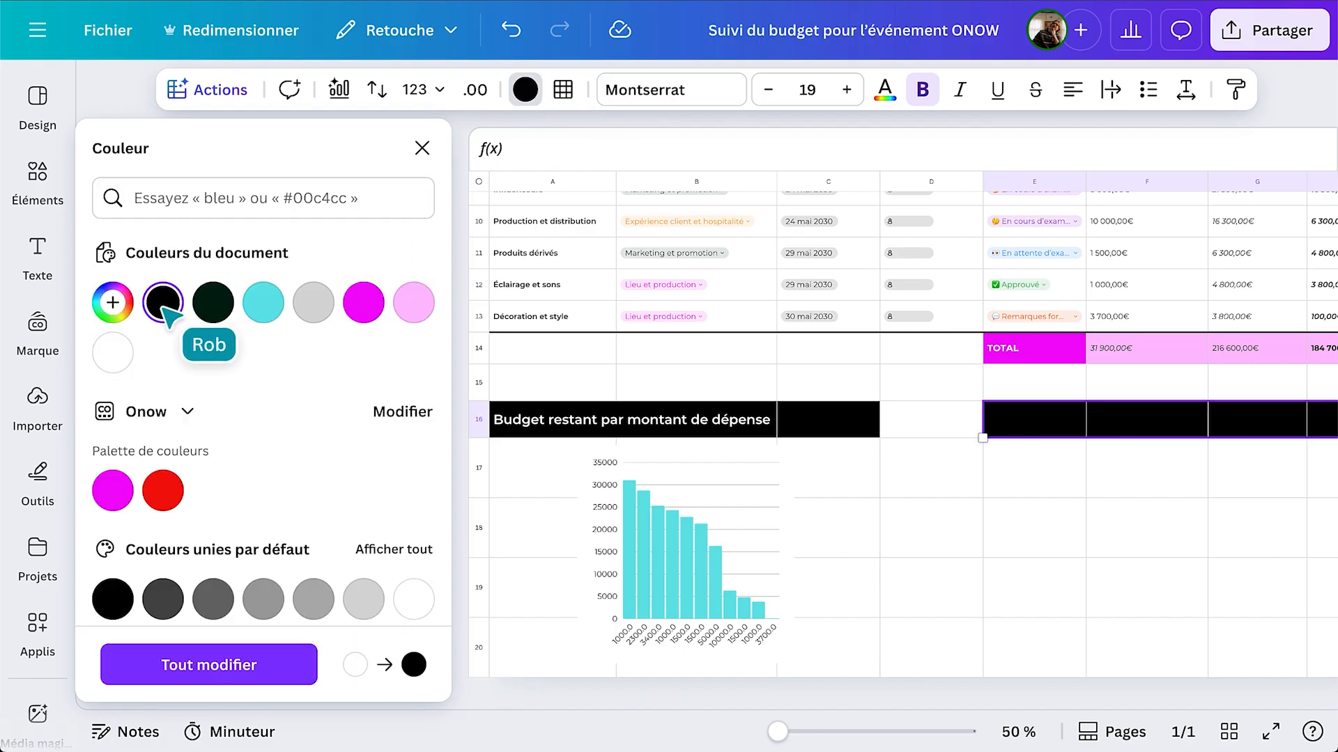
{"action": "type", "text": "Où fait-on le"}
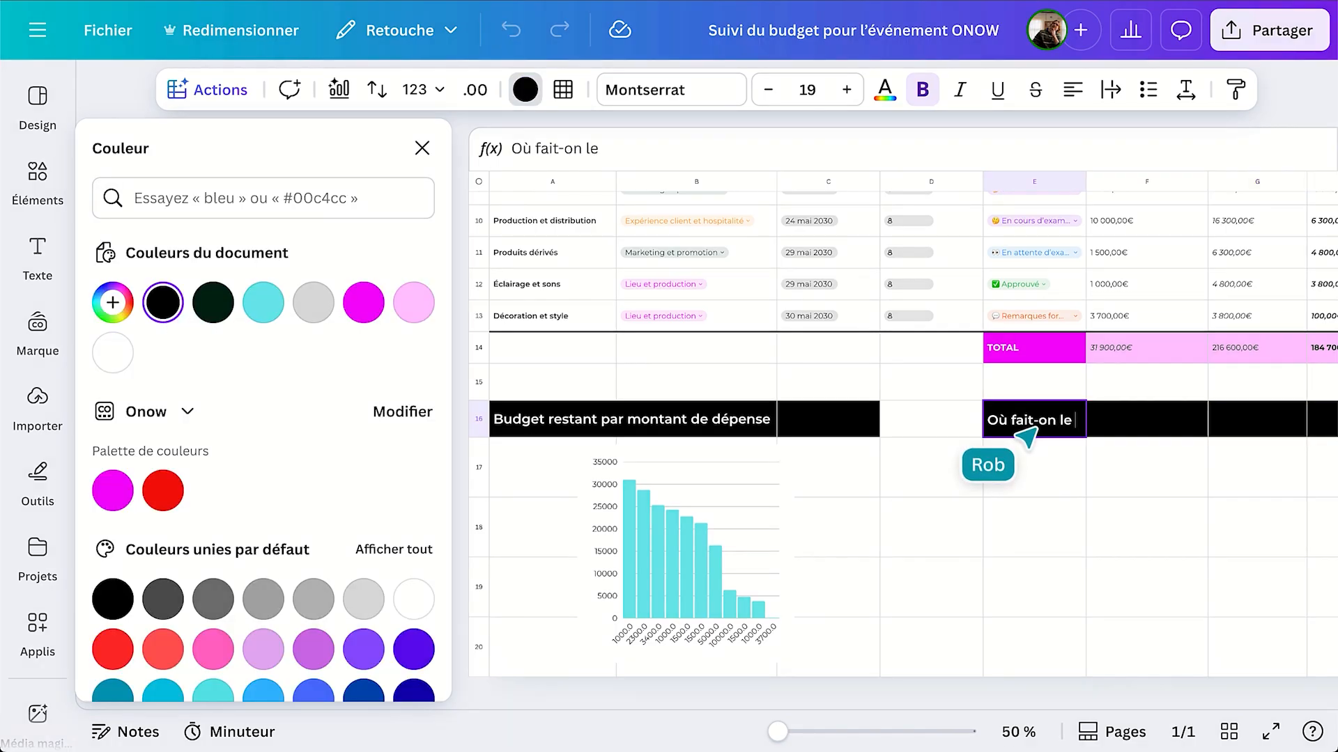
{"action": "type", "text": " plus d’économies ?"}
{"action": "key", "text": "Escape"}
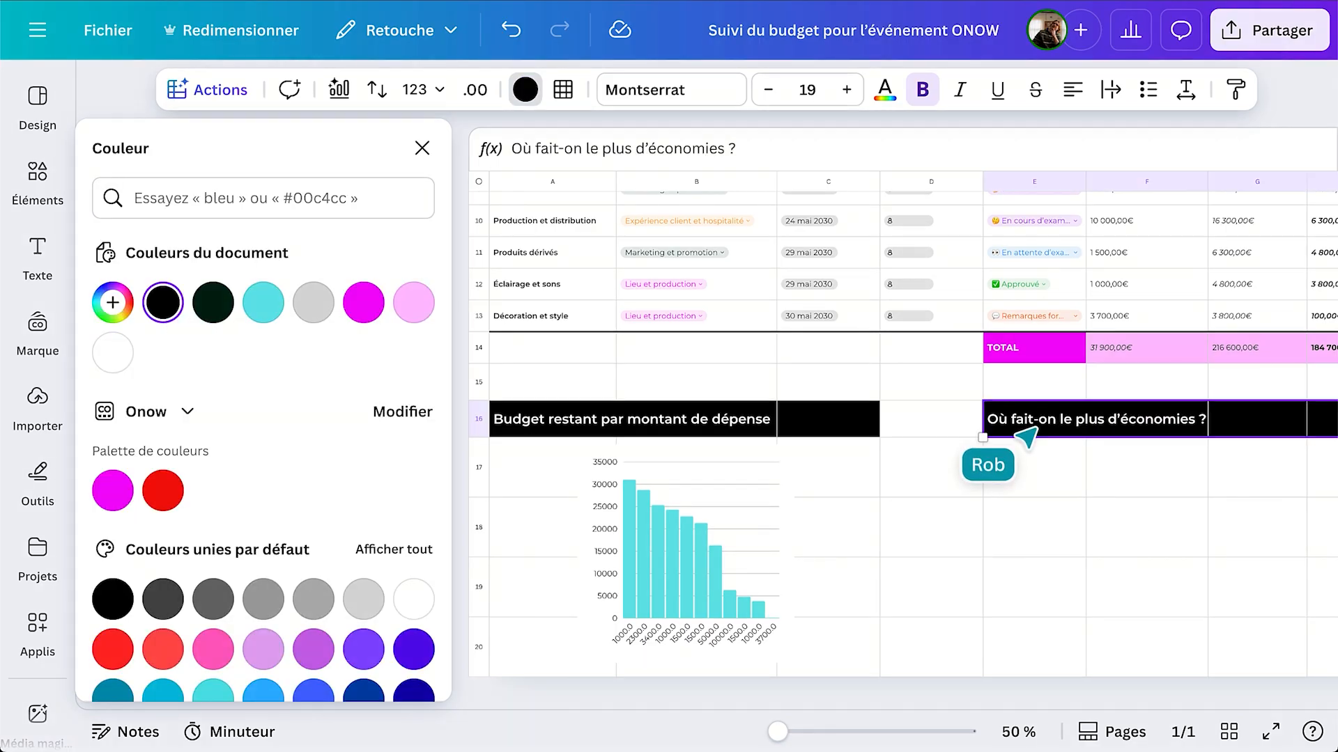
- Copy the Magic Insights text "La catégorie avec le plus d'économies est Marketing et promotion." into the cell below the "Où fait-on le plus d'économies ?" heading
{"action": "left_click", "coordinate": [422, 148]}
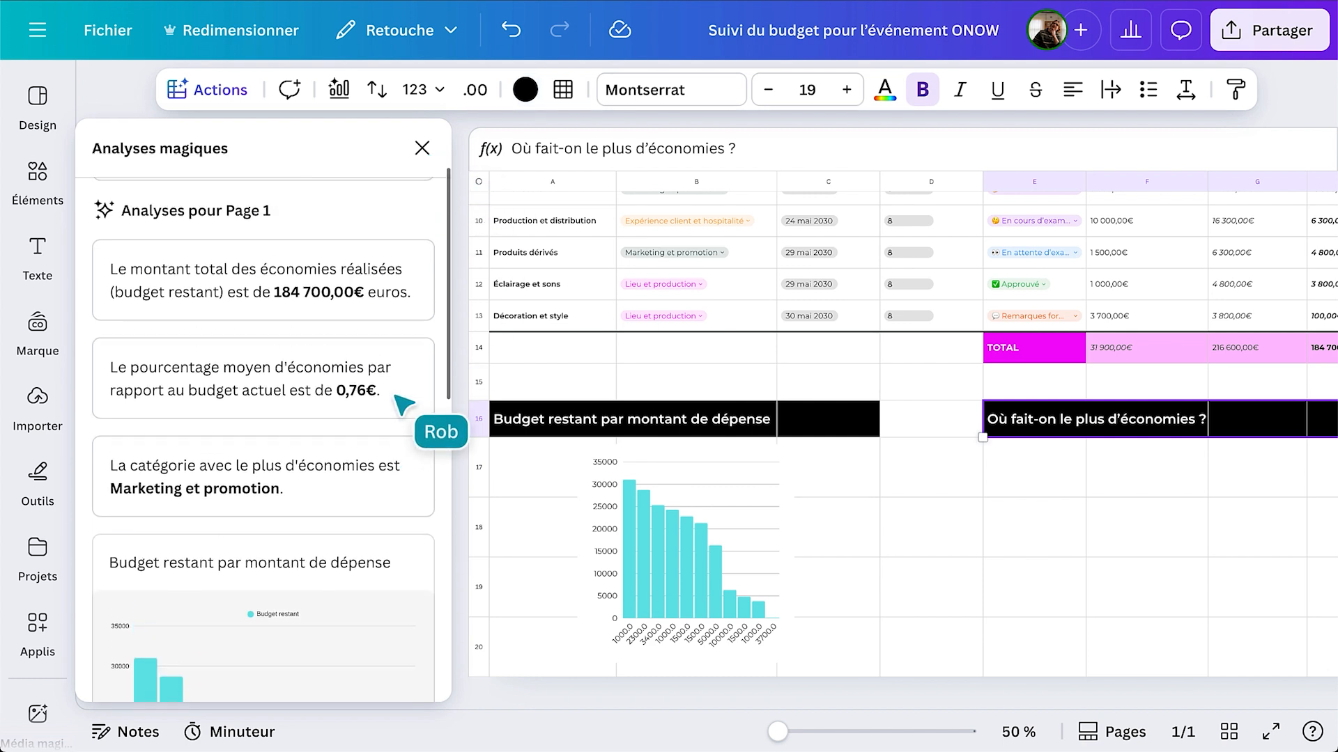
{"action": "left_click", "coordinate": [407, 462]}
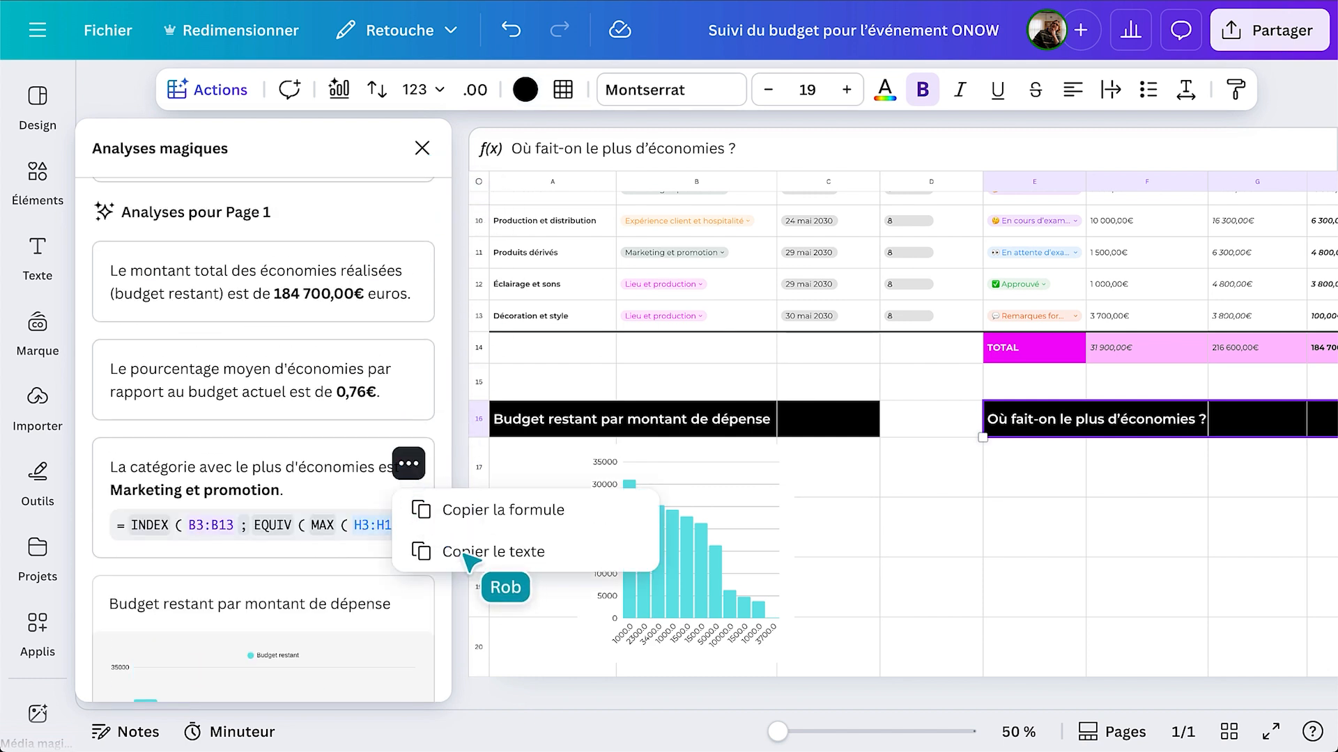
{"action": "left_click", "coordinate": [474, 550]}
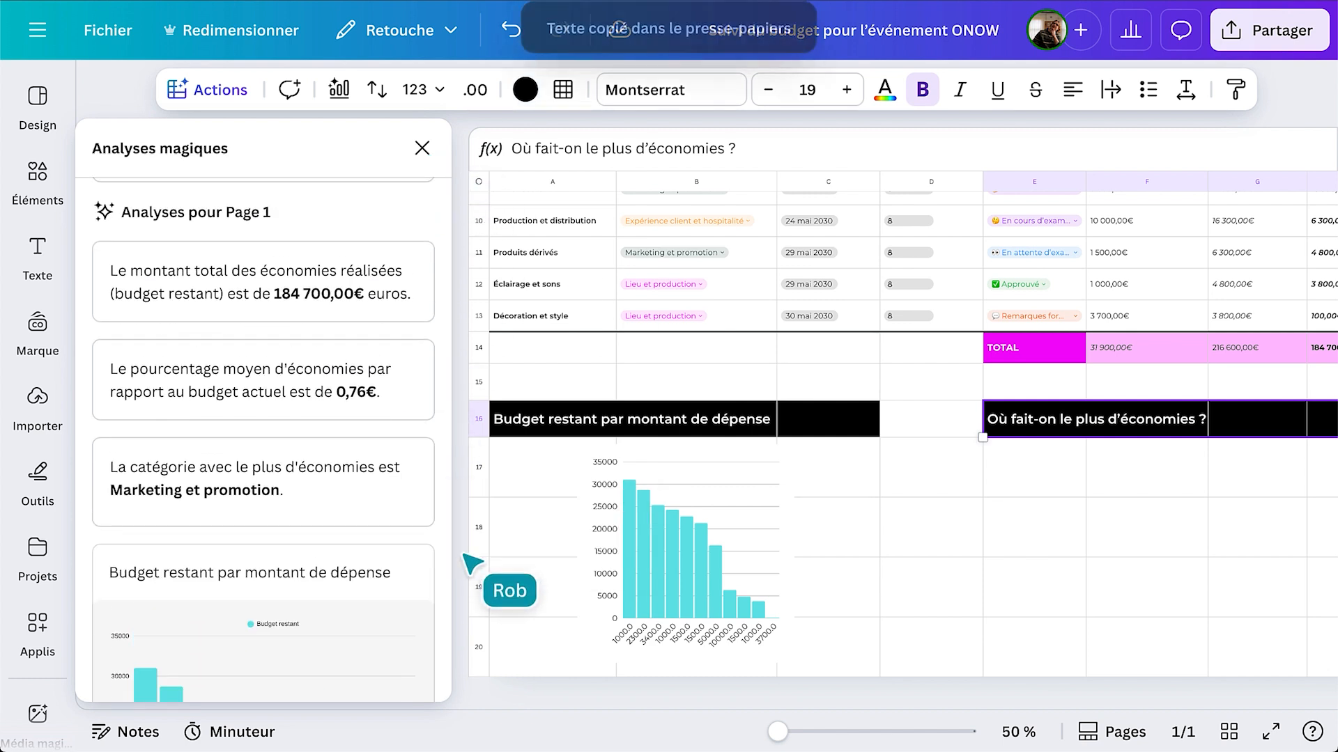
{"action": "left_click", "coordinate": [1031, 491]}
{"action": "type", "text": "La catégorie avec le plus d'économies est Marketing et promotion."}
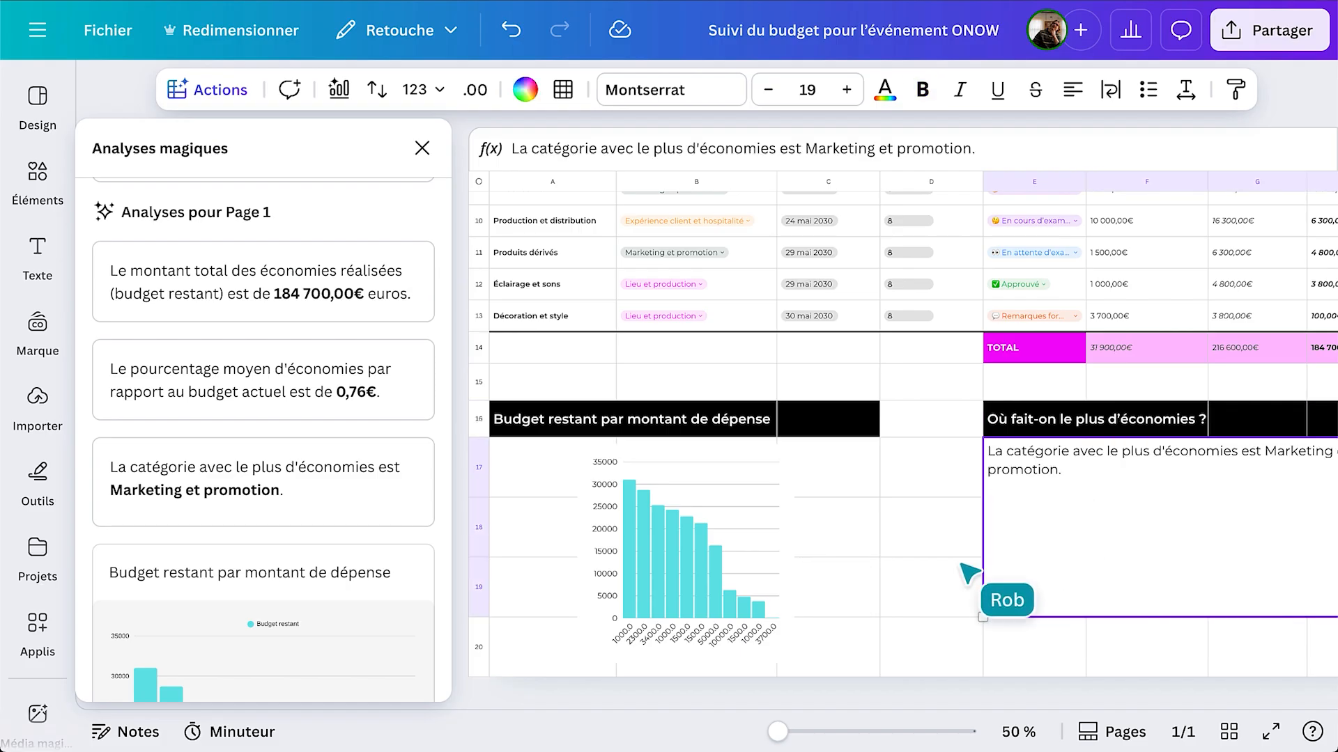
- Change the bar chart under "Budget restant par montant de dépense" to a pie chart (Diagramme circulaire)
{"action": "left_click", "coordinate": [683, 635]}
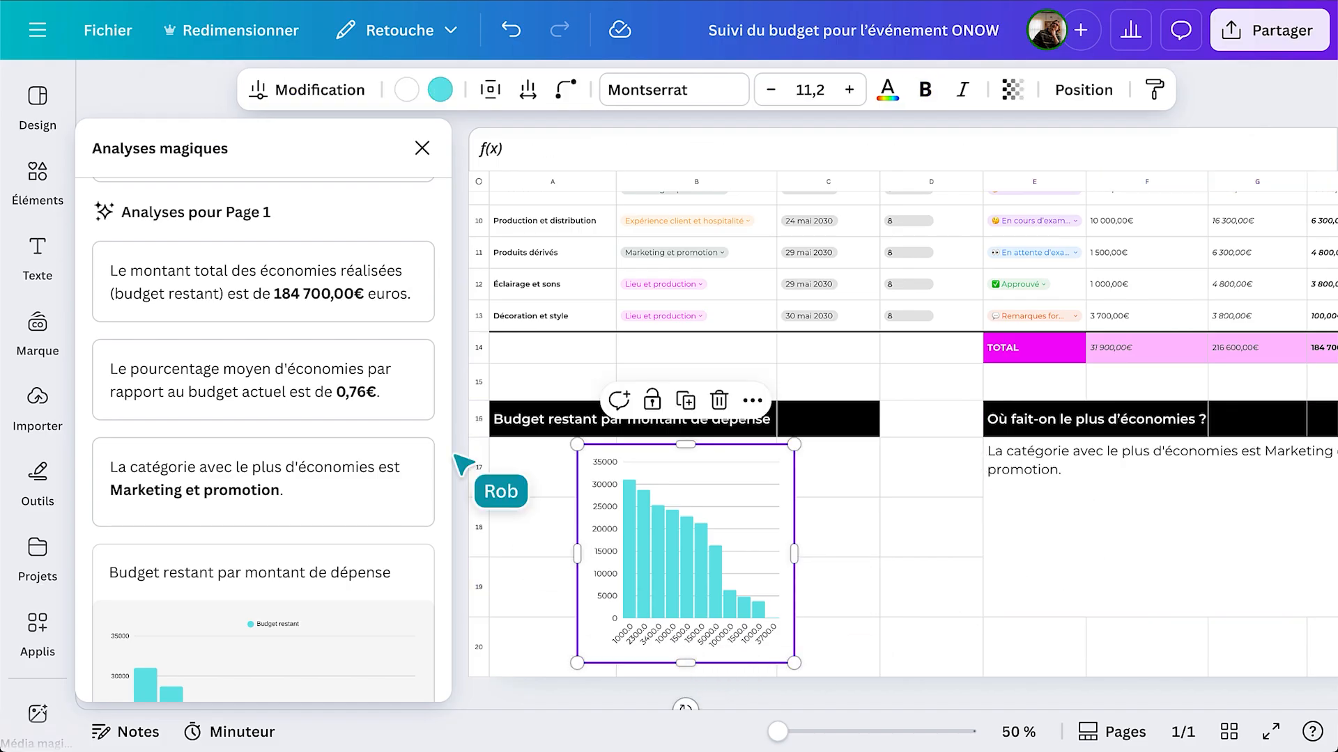
{"action": "left_click", "coordinate": [320, 92]}
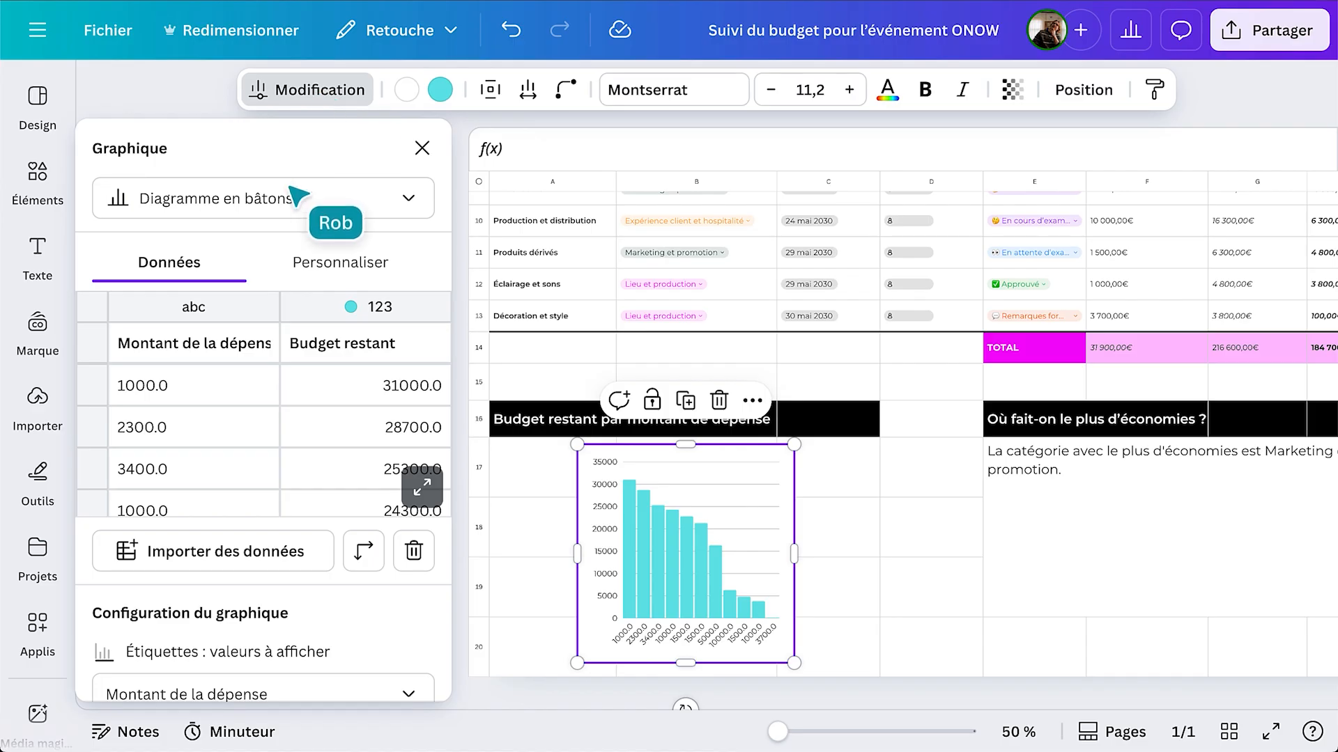
{"action": "left_click", "coordinate": [248, 205]}
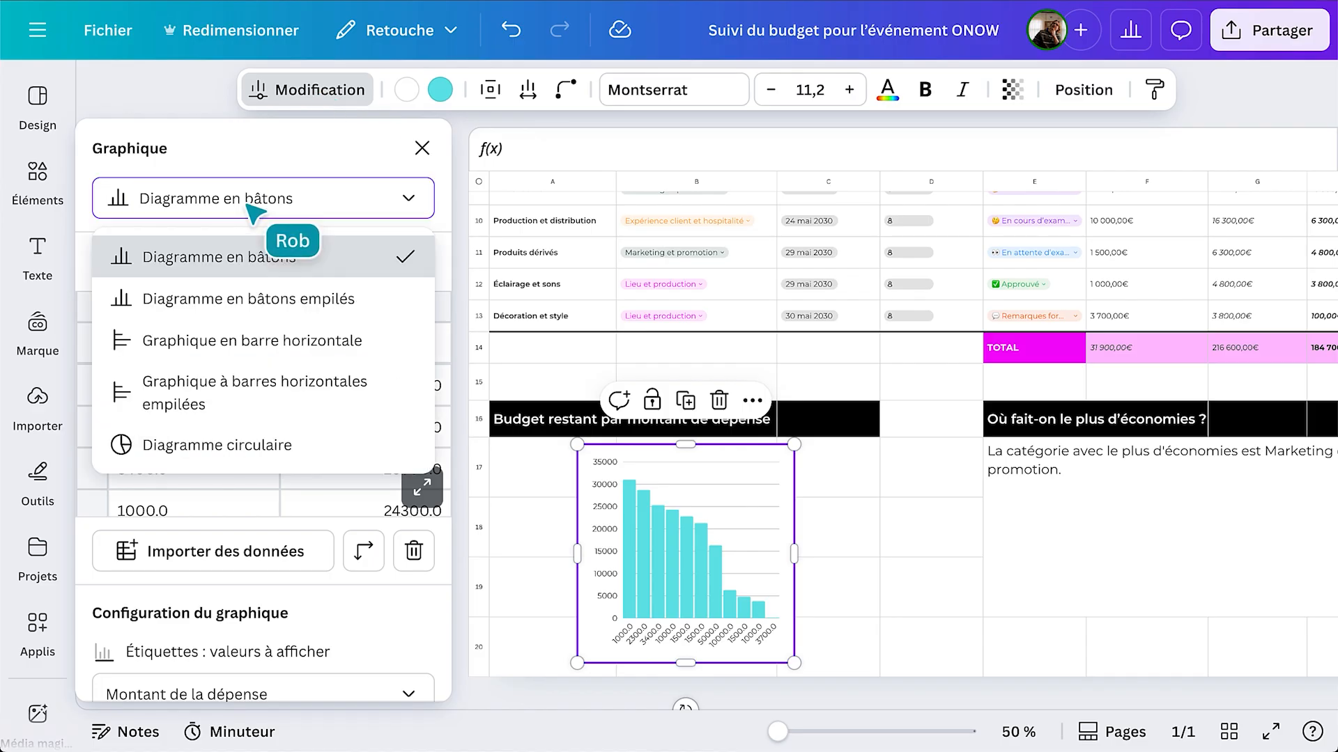
{"action": "left_click", "coordinate": [204, 450]}
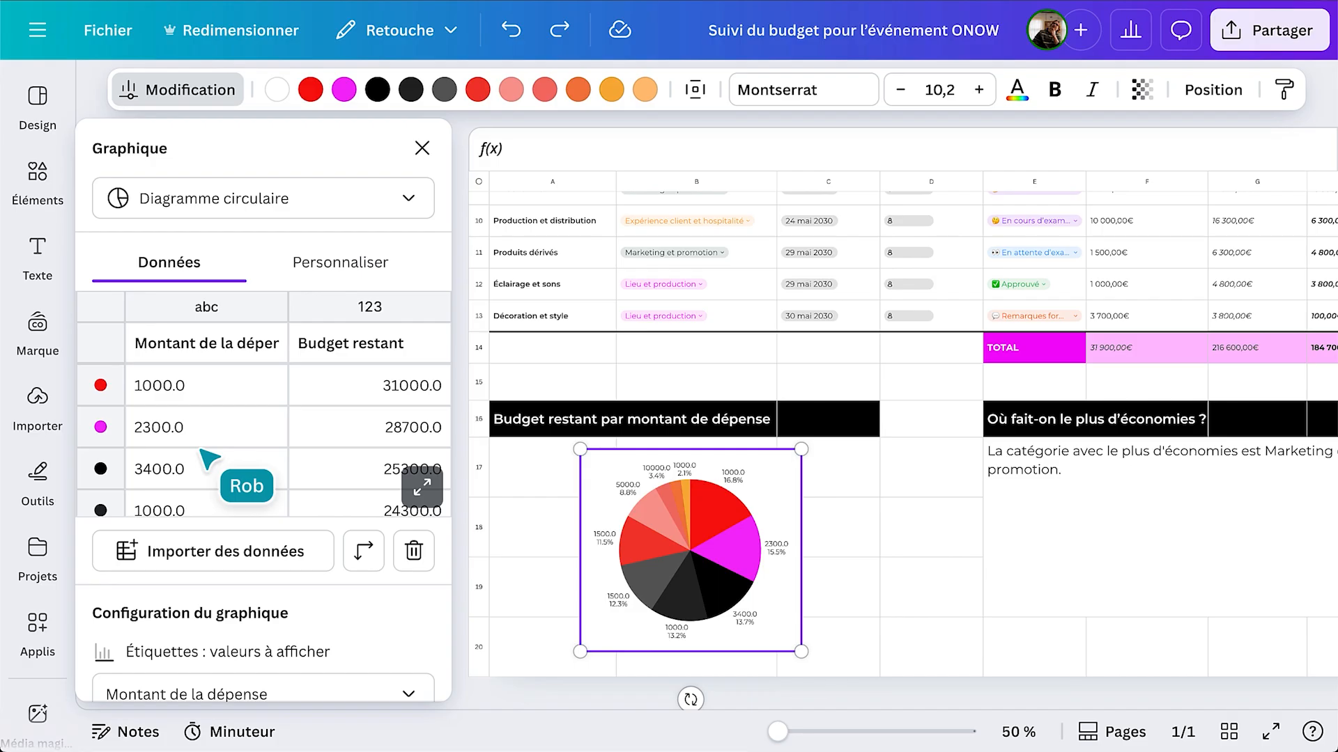
- Copy the pie chart and the Marketing et promotion insight text onto slide 8 of the event presentation, placing the text below the title
{"action": "key", "text": "ctrl+c"}
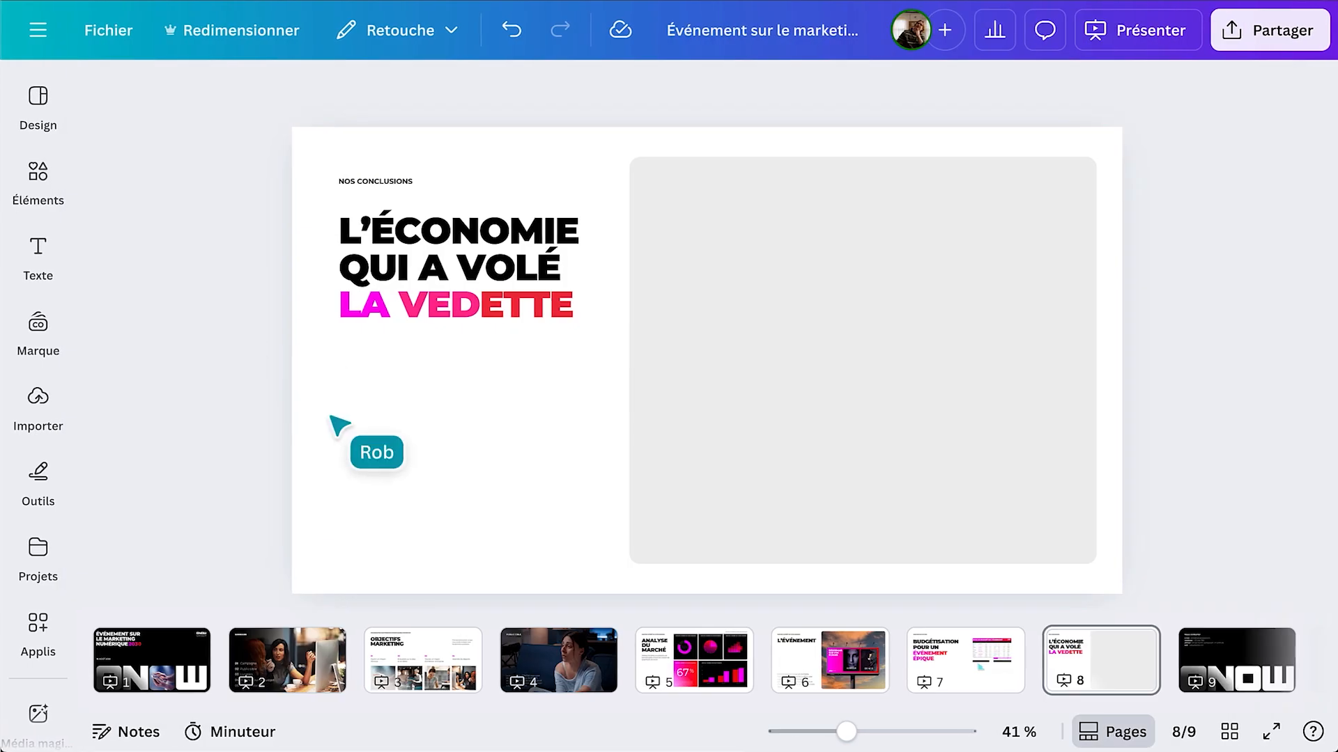
{"action": "key", "text": "ctrl+v"}
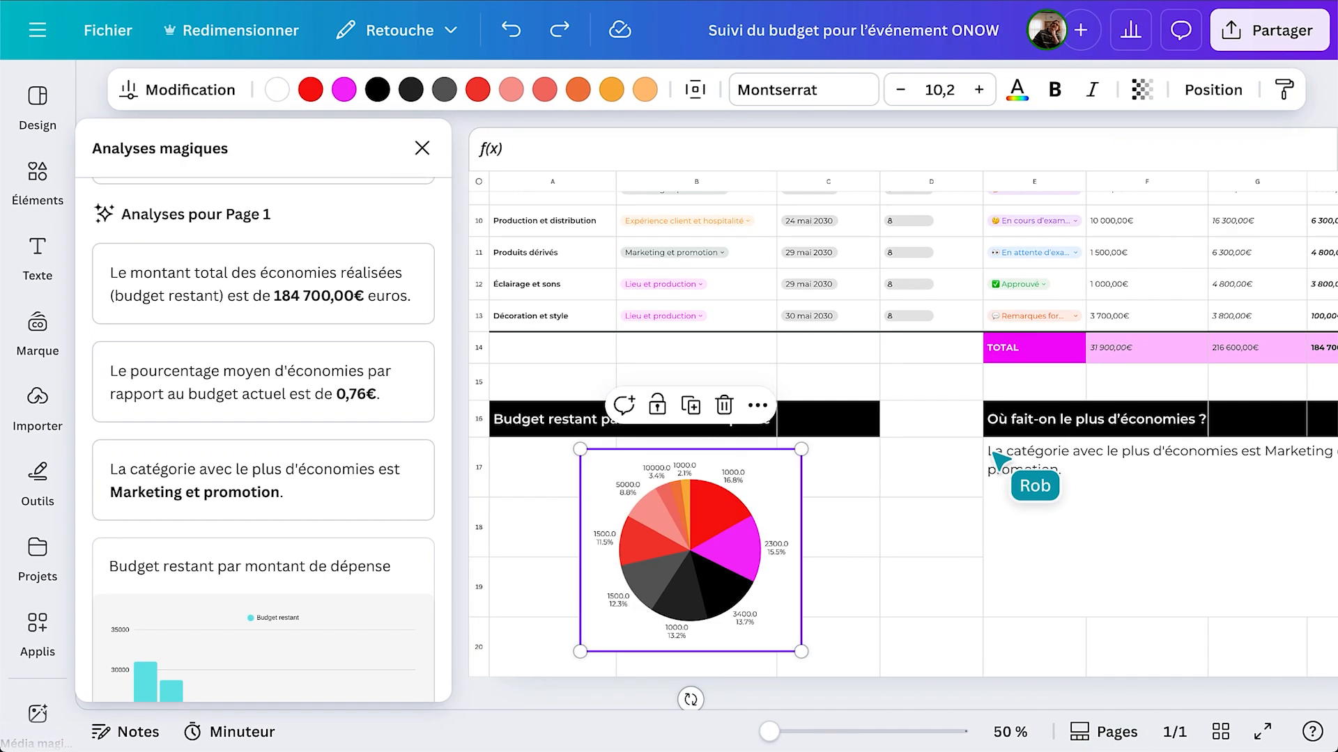
{"action": "left_click_drag", "start_coordinate": [988, 451], "coordinate": [1063, 474]}
{"action": "key", "text": "ctrl+c"}
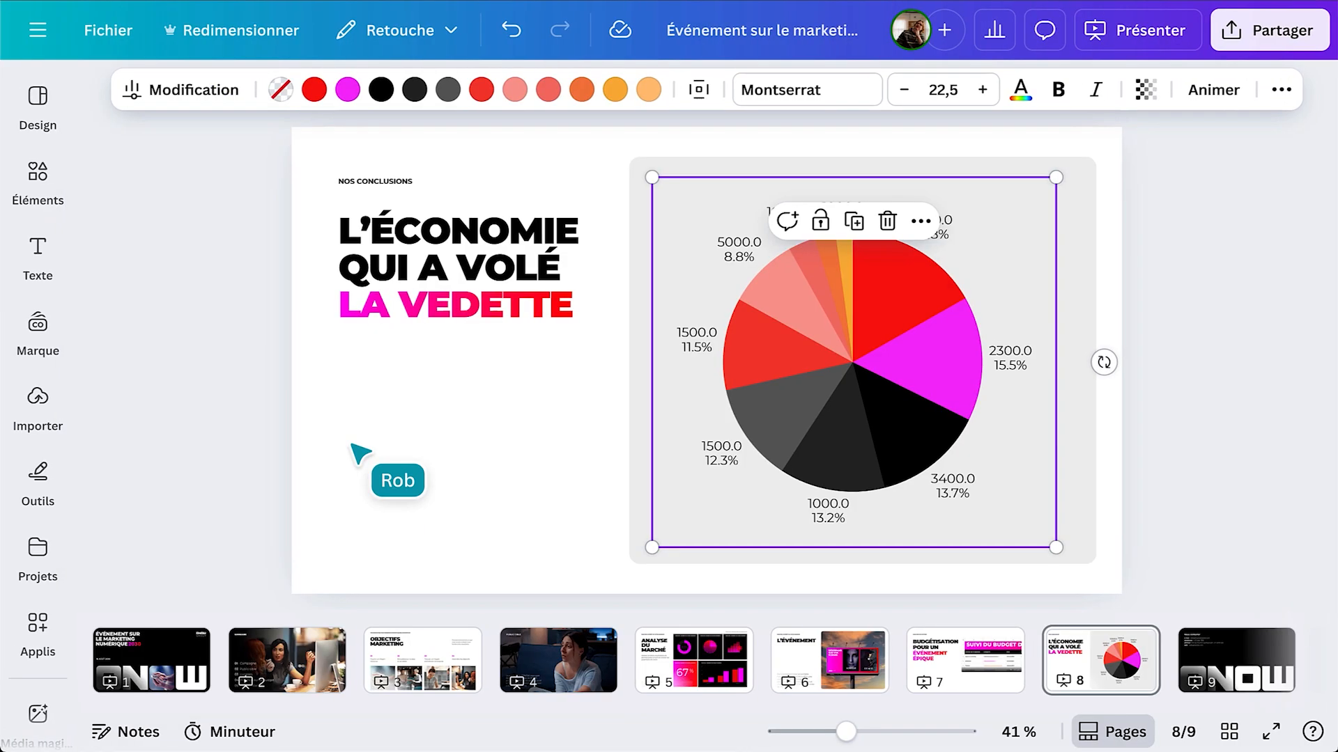
{"action": "key", "text": "ctrl+v"}
{"action": "left_click_drag", "start_coordinate": [627, 319], "coordinate": [428, 516]}
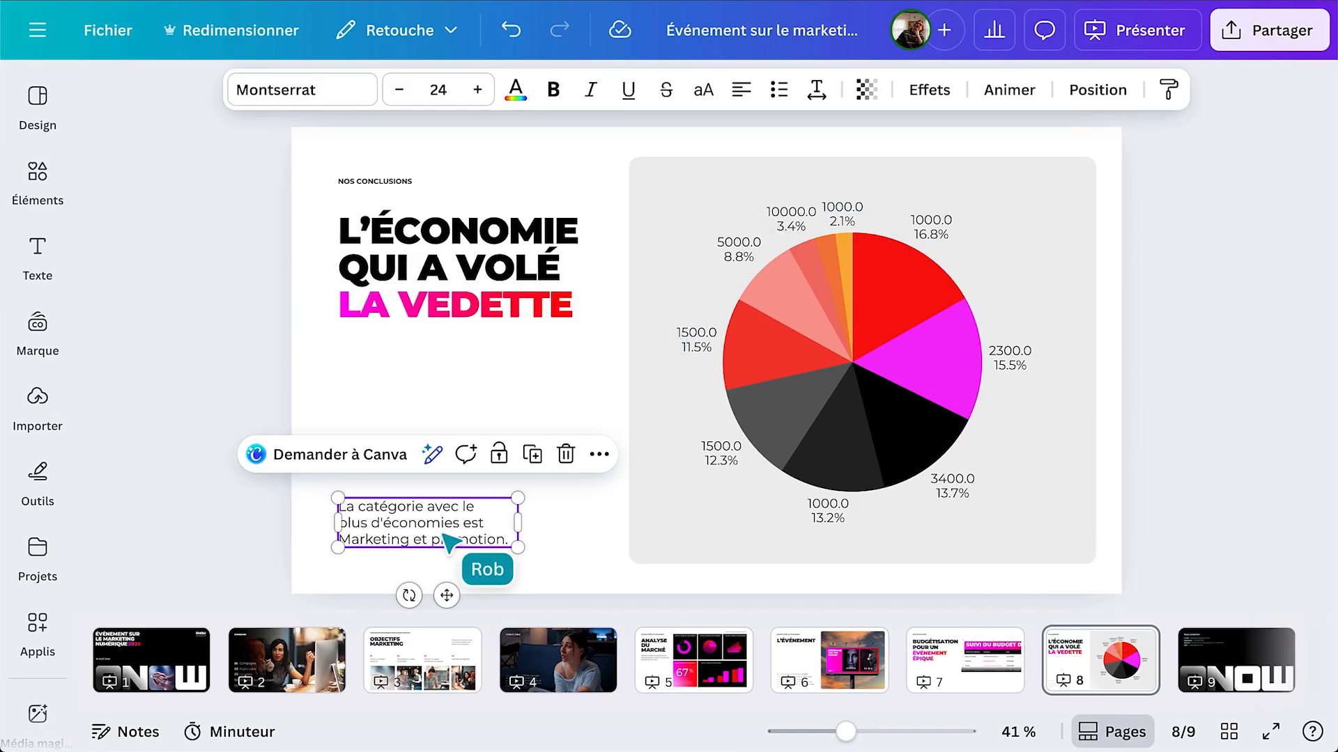
- Open the budget sheet embedded on slide 7 and set the Montant de la dépense for Production et distribution to 12 400 €
{"action": "left_click", "coordinate": [984, 677]}
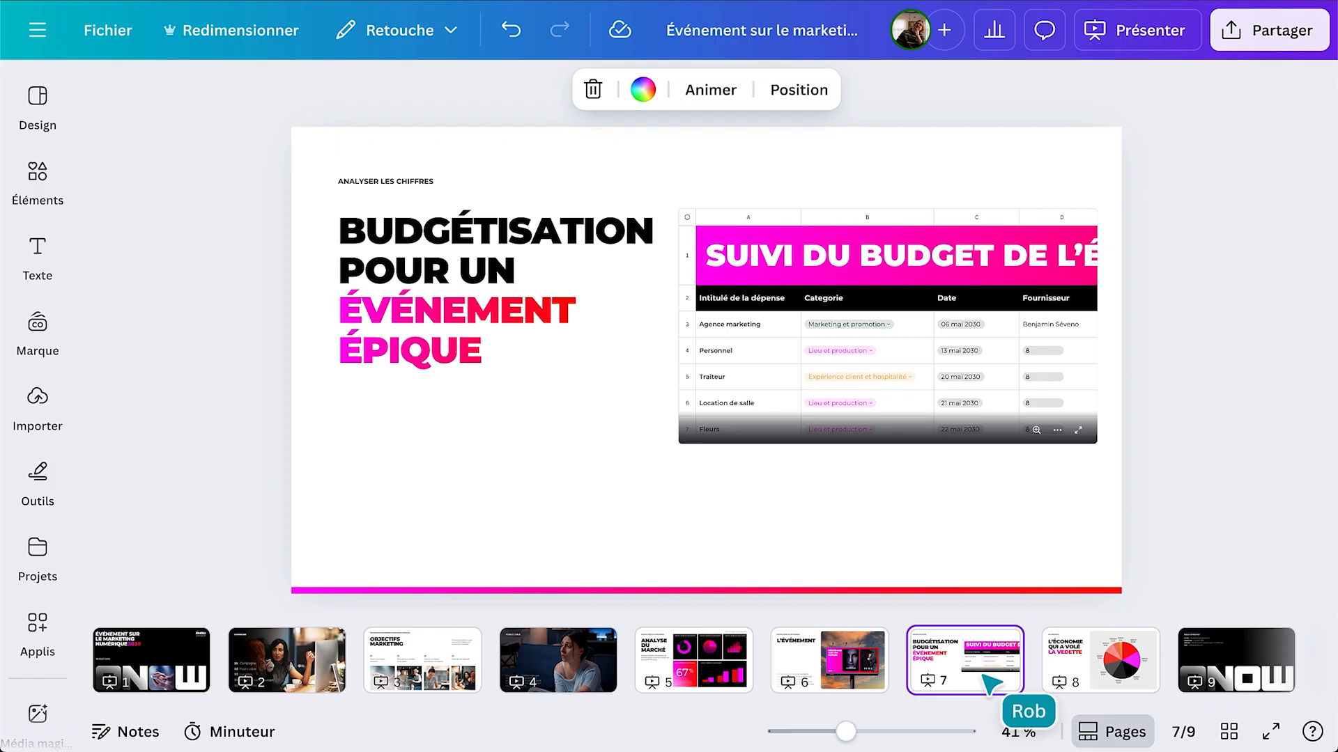
{"action": "left_click", "coordinate": [1078, 430]}
{"action": "scroll", "coordinate": [1086, 481], "scroll_direction": "down", "scroll_amount": 3}
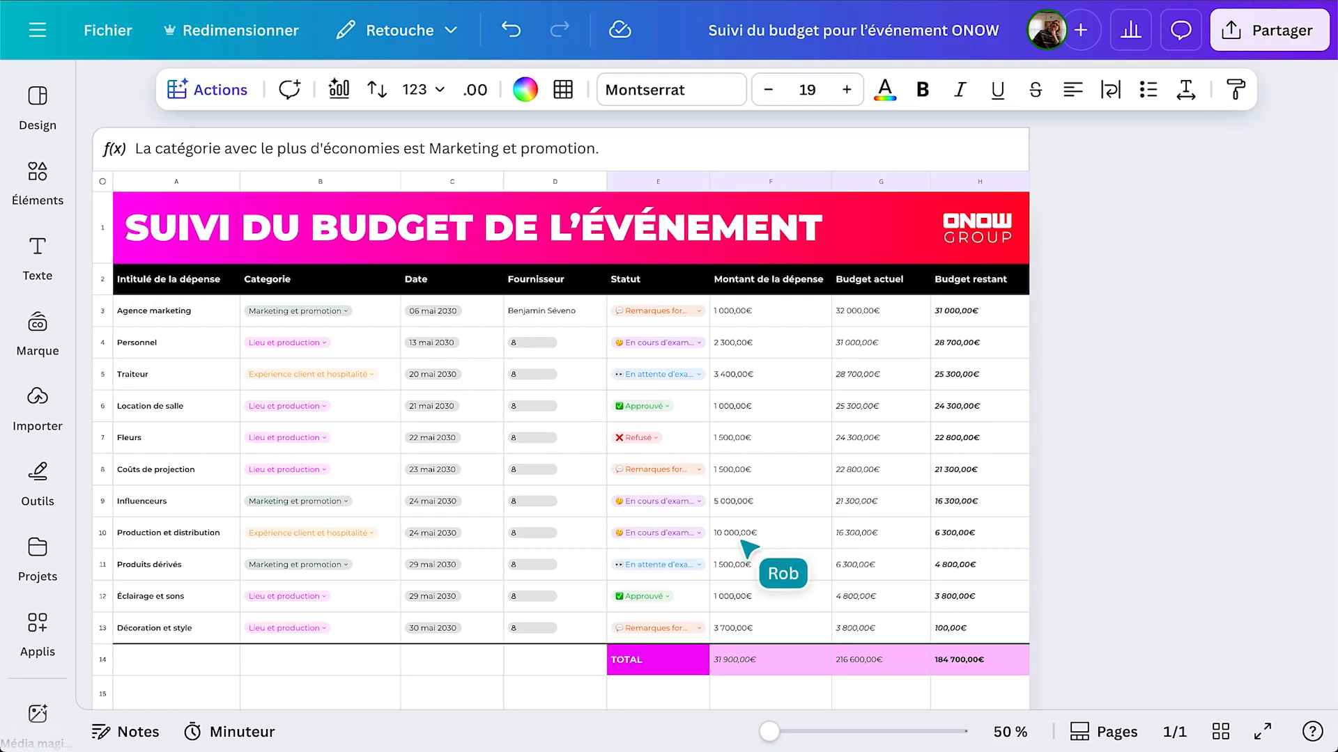
{"action": "double_click", "coordinate": [740, 542]}
{"action": "type", "text": "12 400"}
{"action": "key", "text": "Return"}
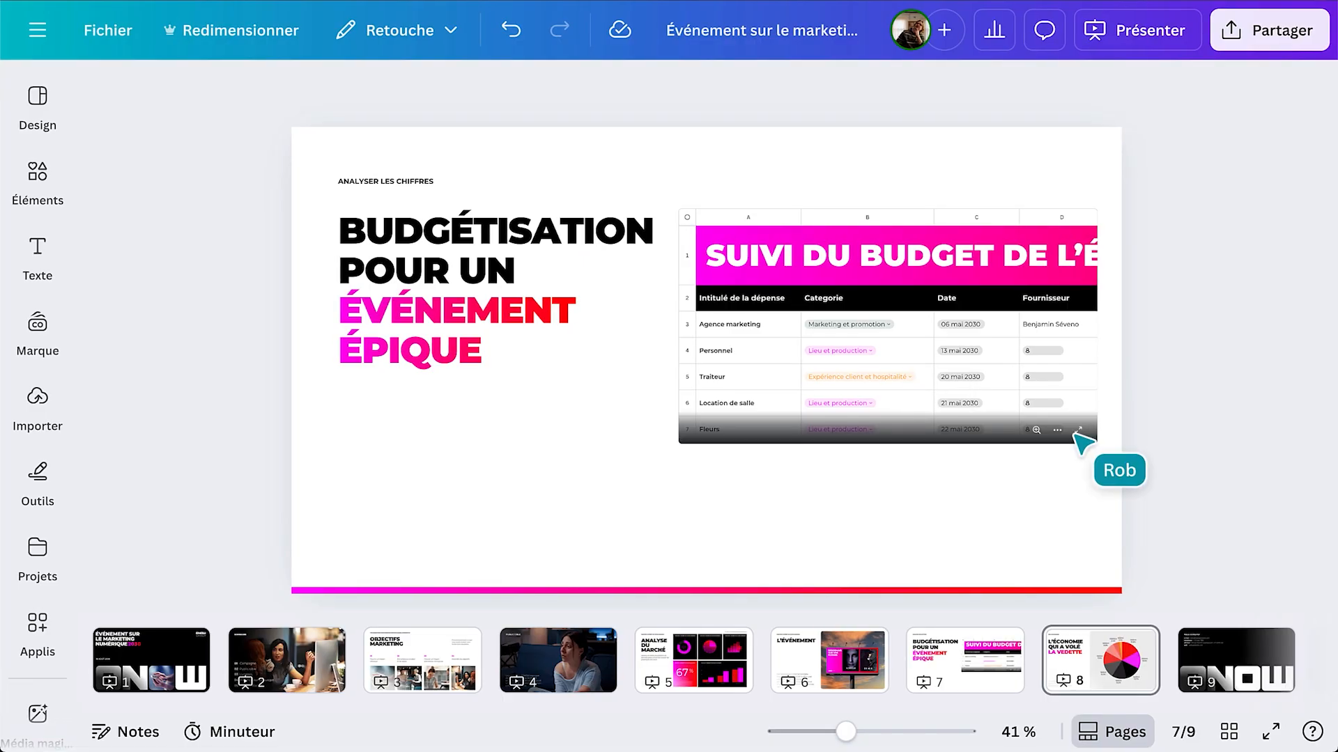
- Return to the budget sheet from slide 7 and open the data import sources for its pie chart
{"action": "left_click", "coordinate": [1077, 430]}
{"action": "scroll", "coordinate": [1087, 446], "scroll_direction": "down", "scroll_amount": 3}
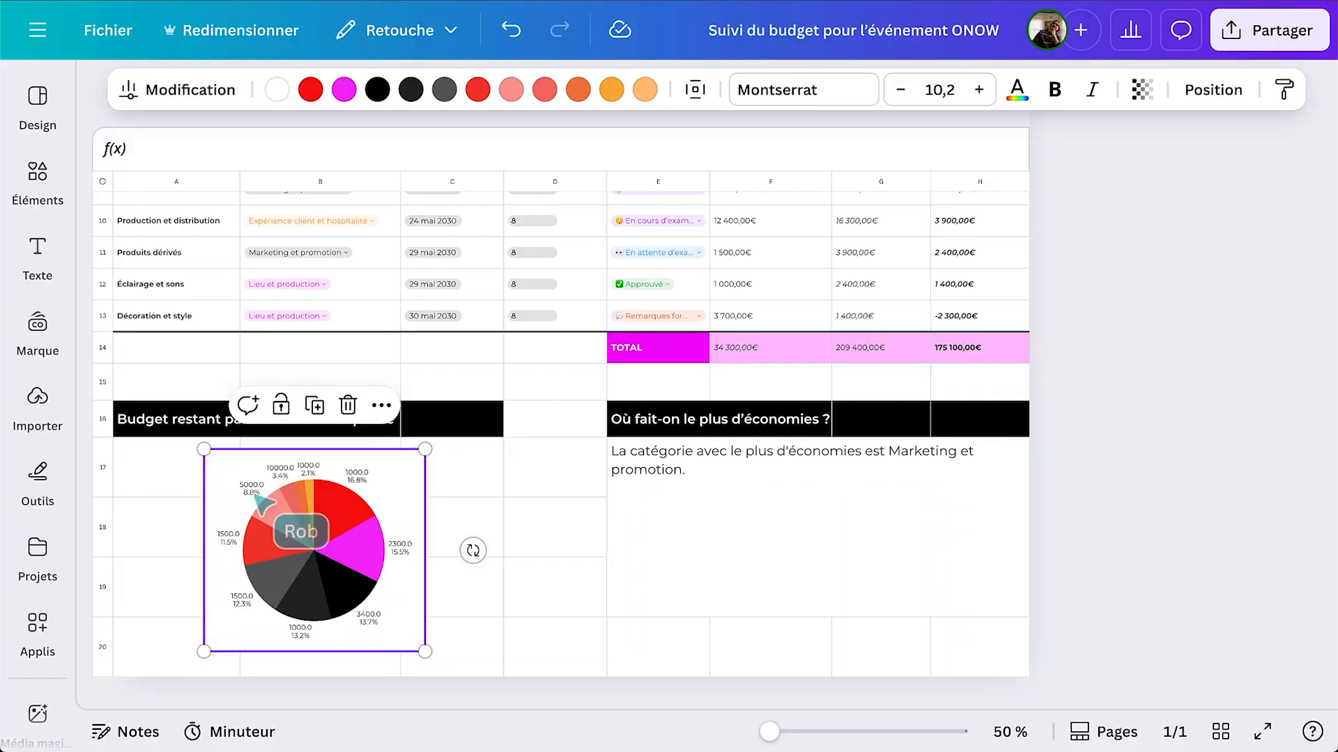
{"action": "left_click", "coordinate": [183, 92]}
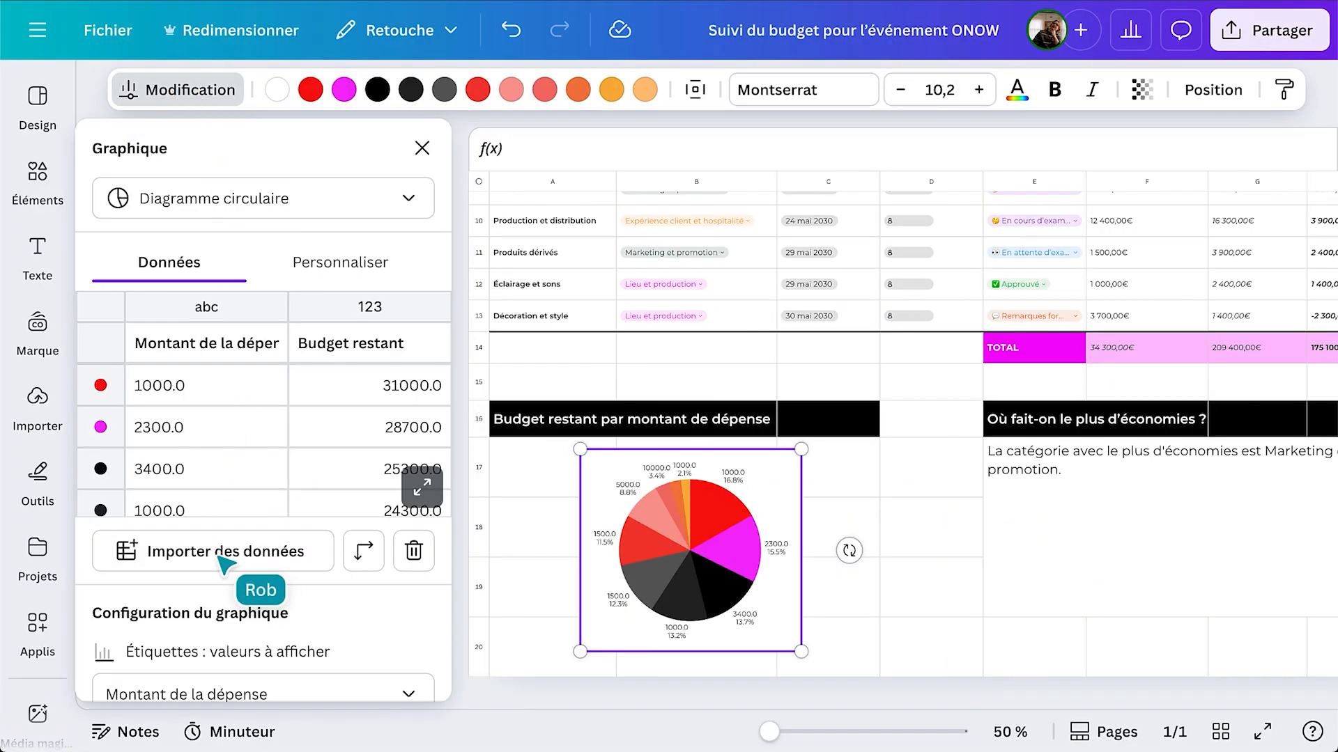
{"action": "left_click", "coordinate": [223, 554]}
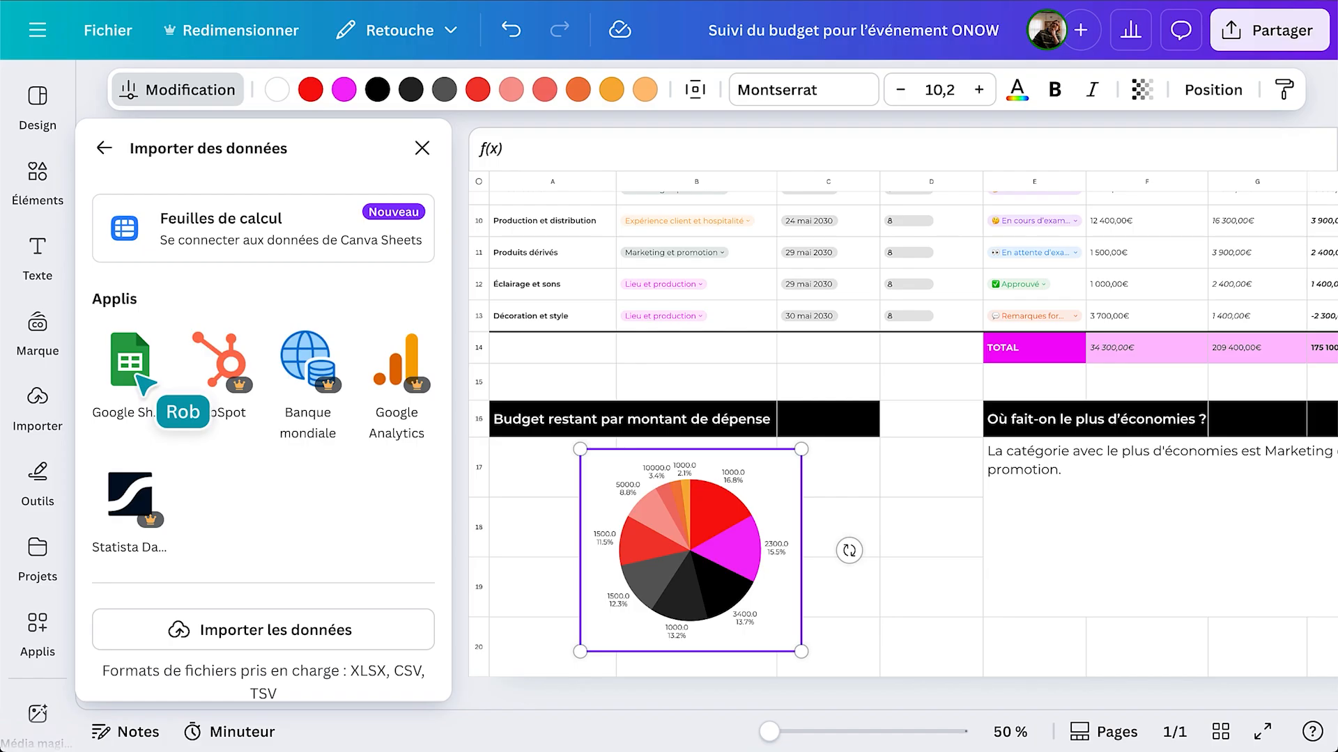
- Set the sheet's link access to Weberstein with the Modifier permission and copy the share link
{"action": "left_click", "coordinate": [1230, 46]}
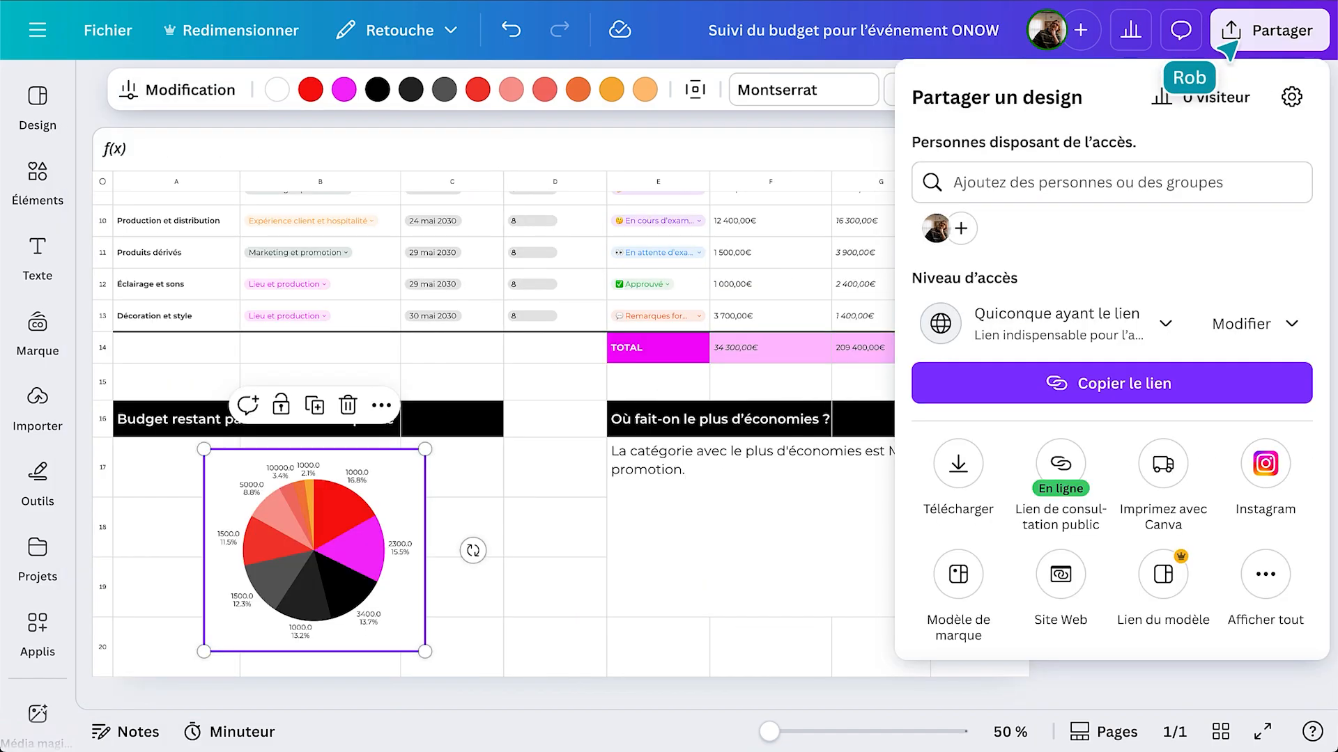
{"action": "left_click", "coordinate": [1059, 326]}
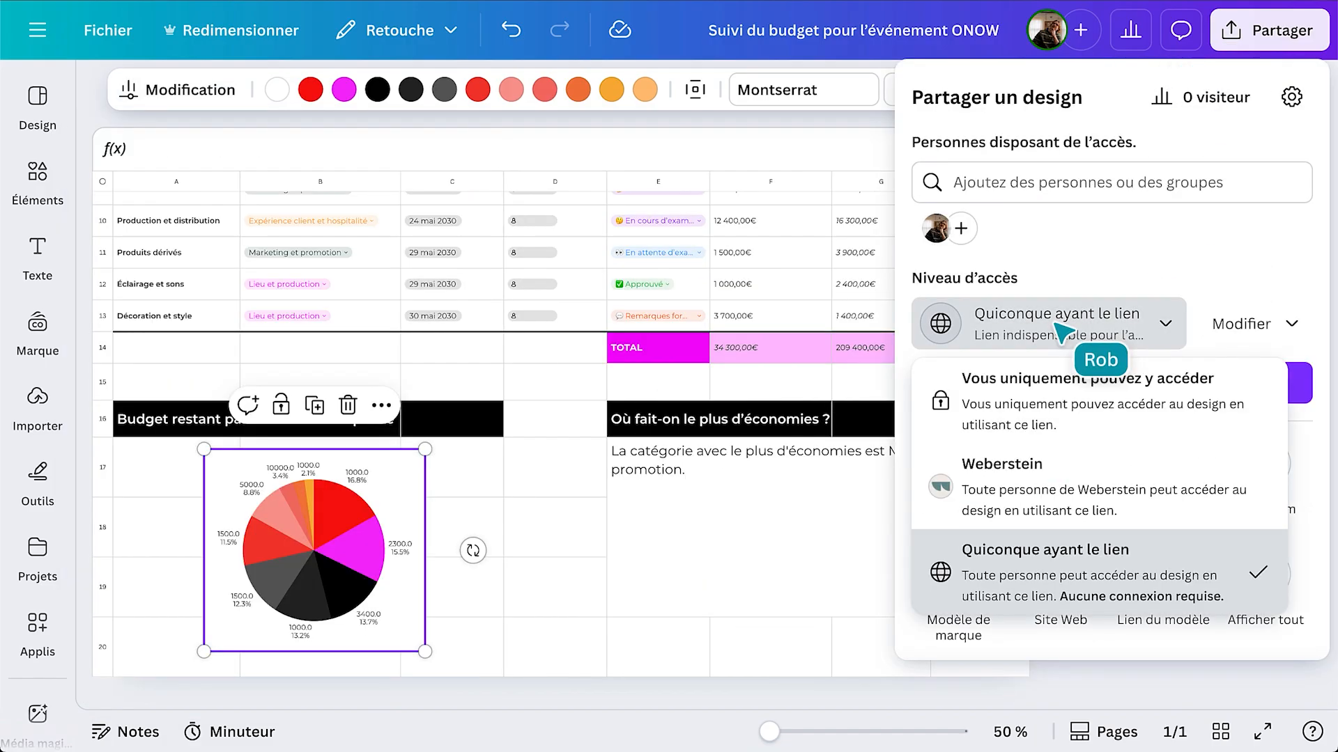
{"action": "left_click", "coordinate": [1022, 480]}
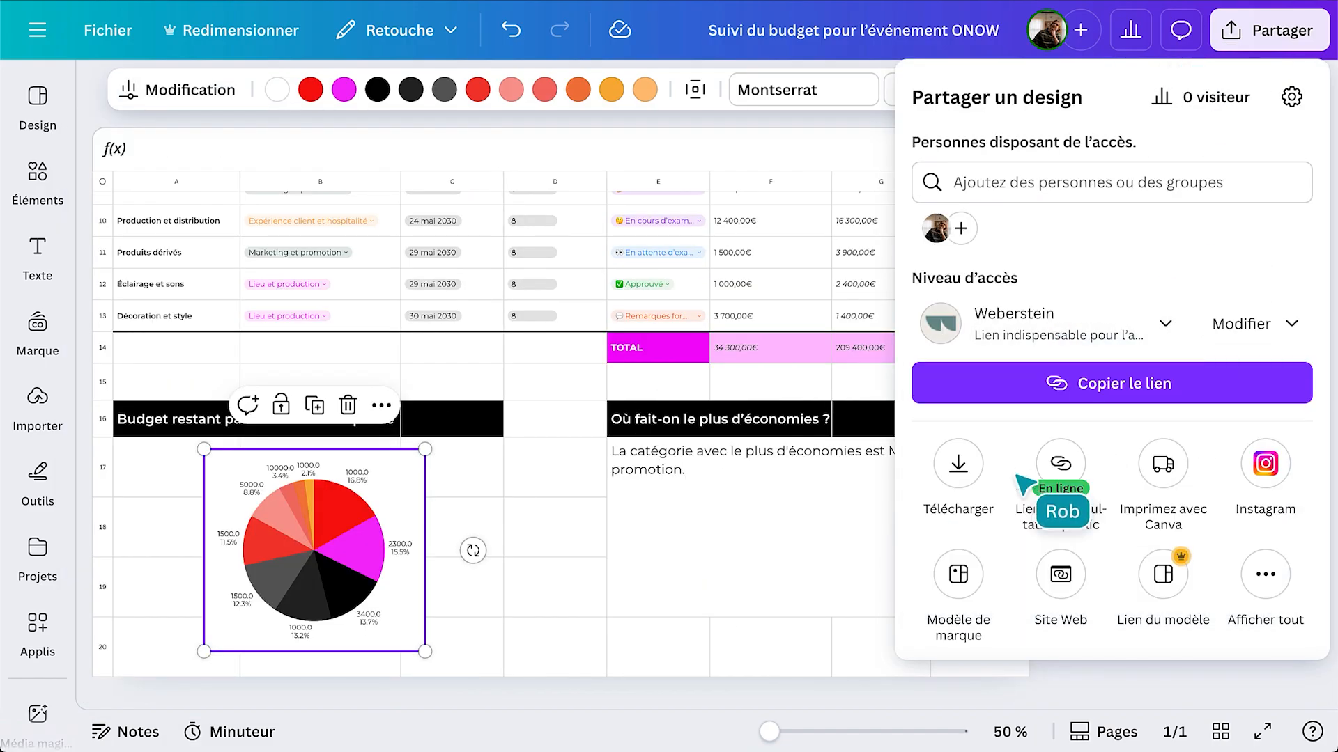
{"action": "left_click", "coordinate": [1243, 324]}
{"action": "left_click", "coordinate": [1244, 325]}
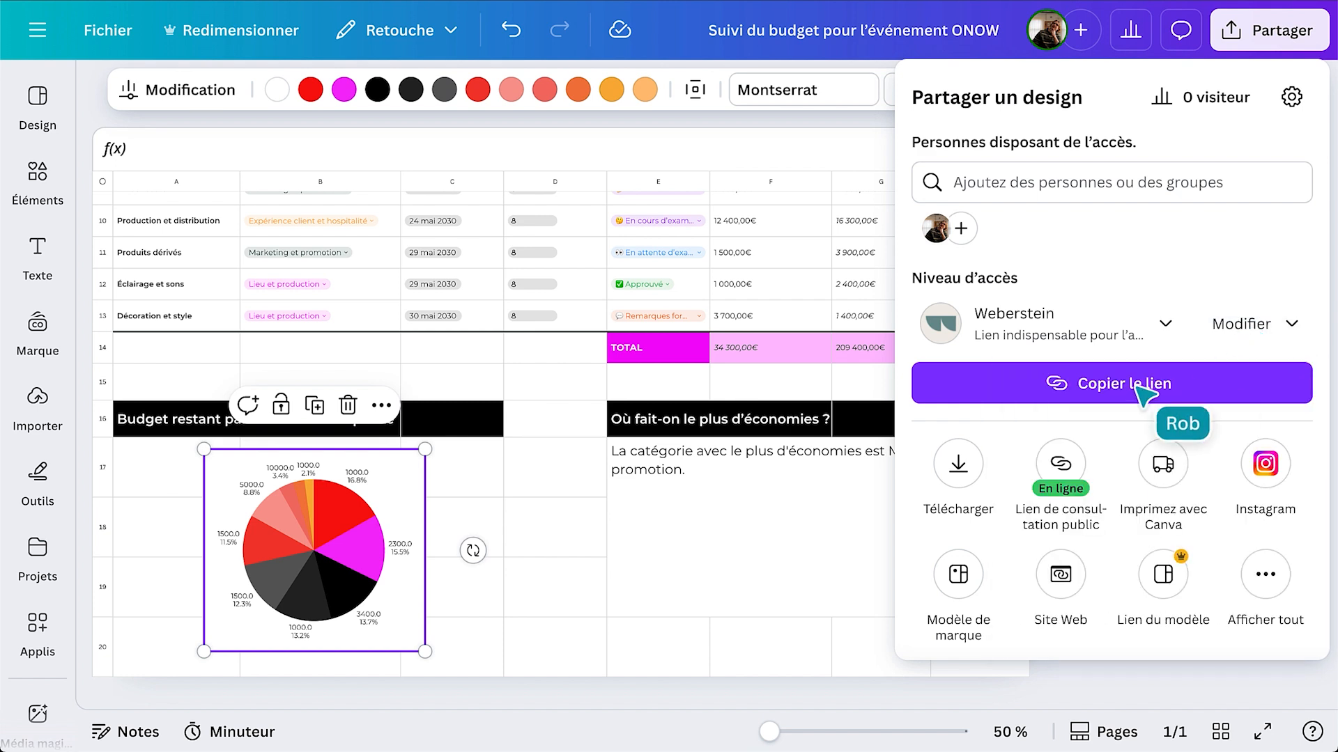
{"action": "left_click", "coordinate": [1136, 384]}
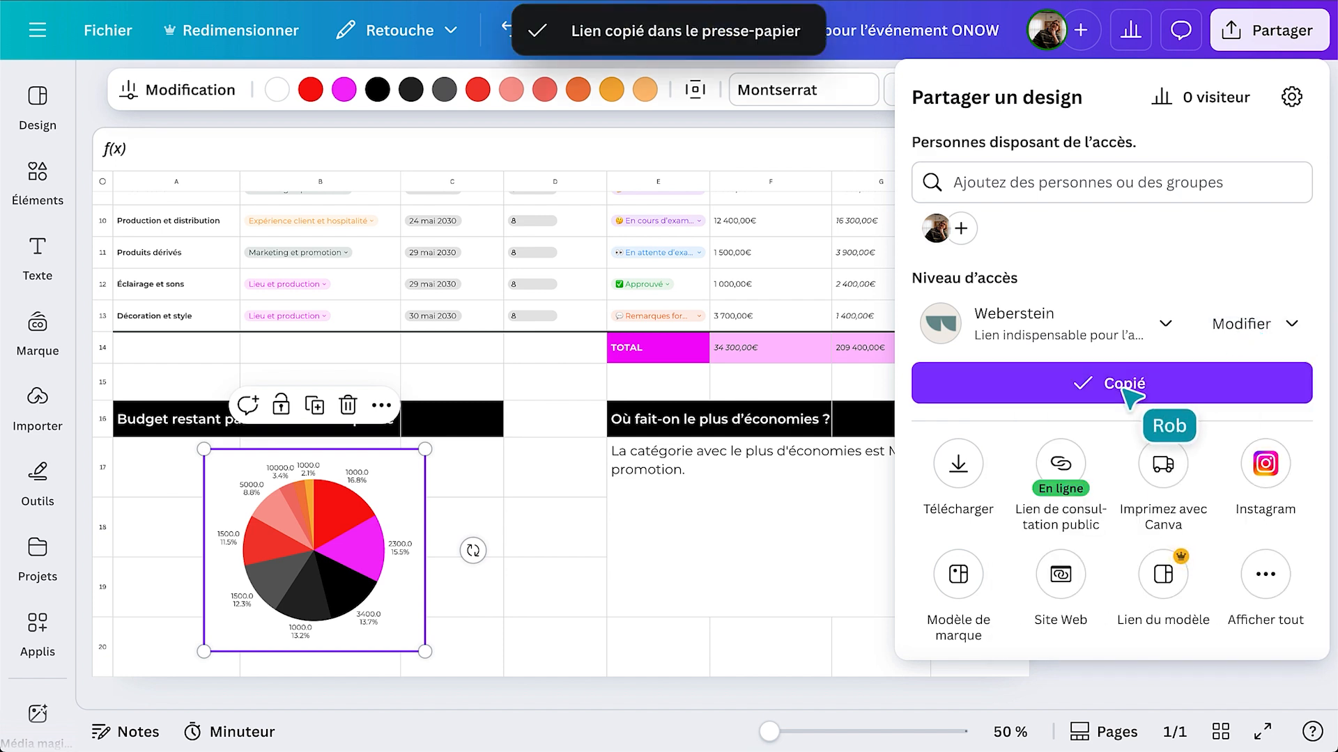
- Open the list of file types available for downloading the budget sheet
{"action": "left_click", "coordinate": [965, 474]}
{"action": "left_click", "coordinate": [1001, 183]}
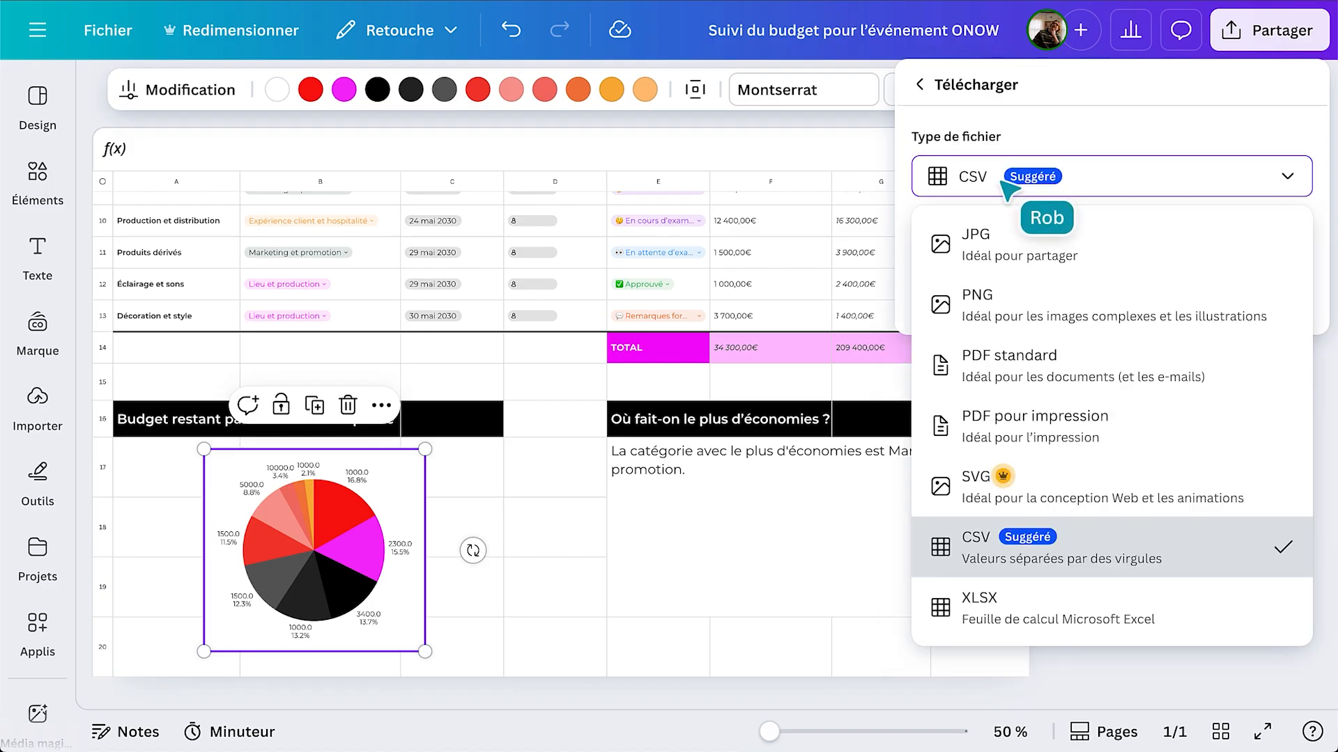